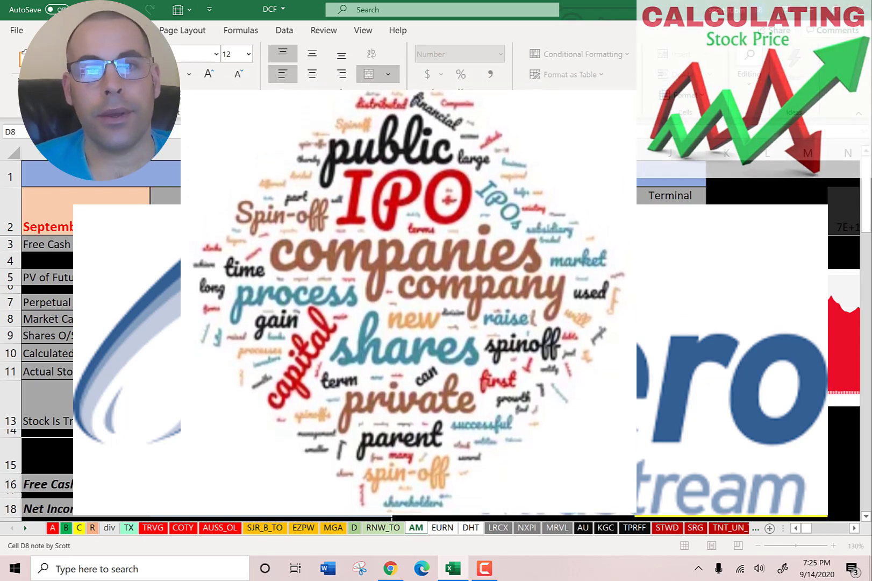
Step: Review Antero Midstream's company name and market cap in the discounted cash flow model
{"action": "left_click", "coordinate": [248, 195]}
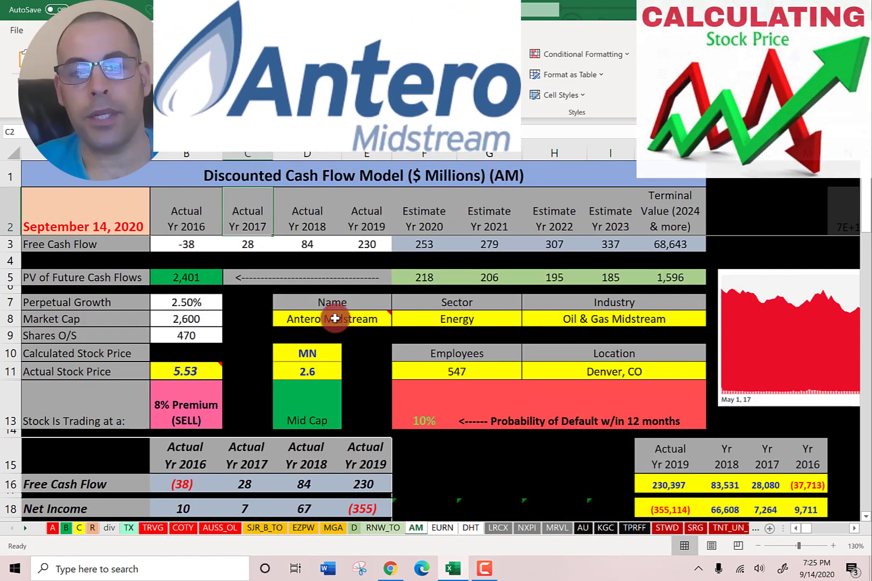
{"action": "left_click", "coordinate": [333, 320]}
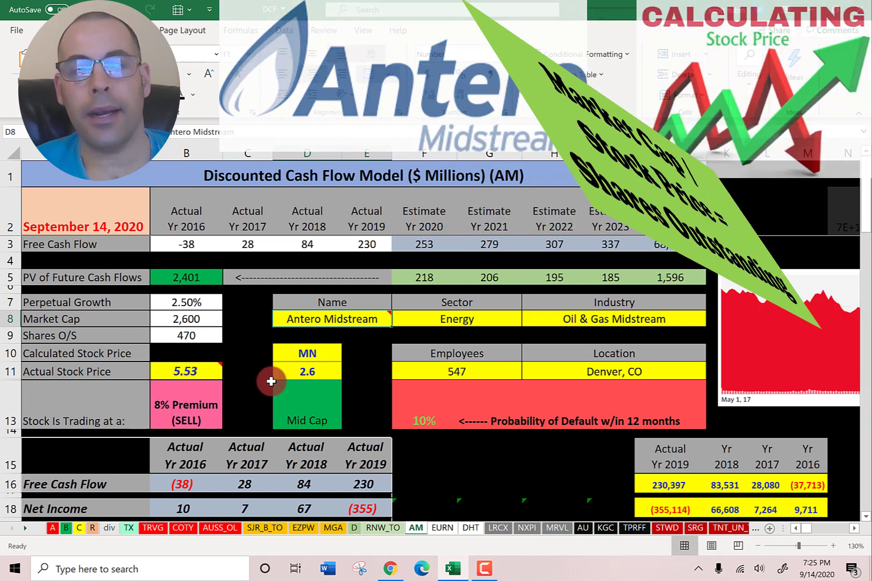
{"action": "left_click", "coordinate": [304, 368]}
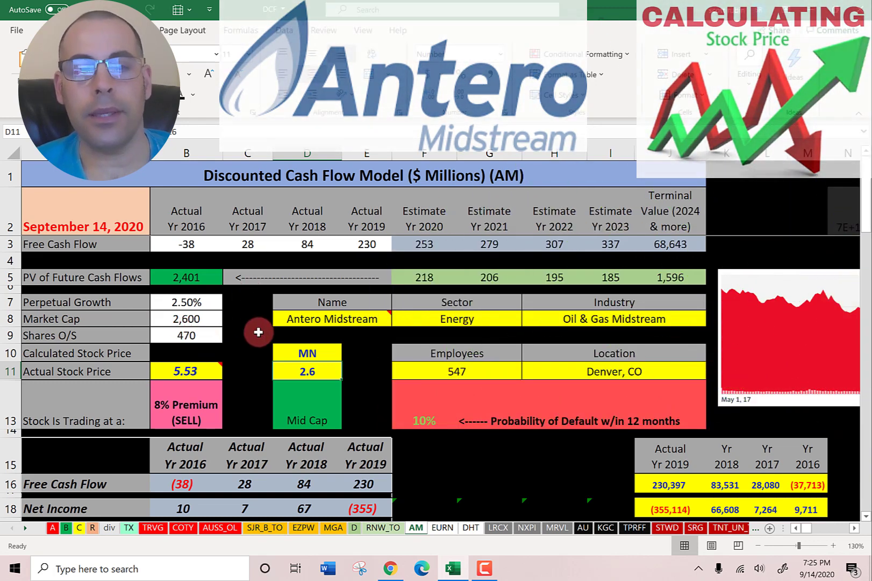
Step: Review Antero Midstream's actual free cash flow and net income for the years 2016 to 2019
{"action": "scroll", "coordinate": [255, 329], "scroll_direction": "down", "scroll_amount": 4}
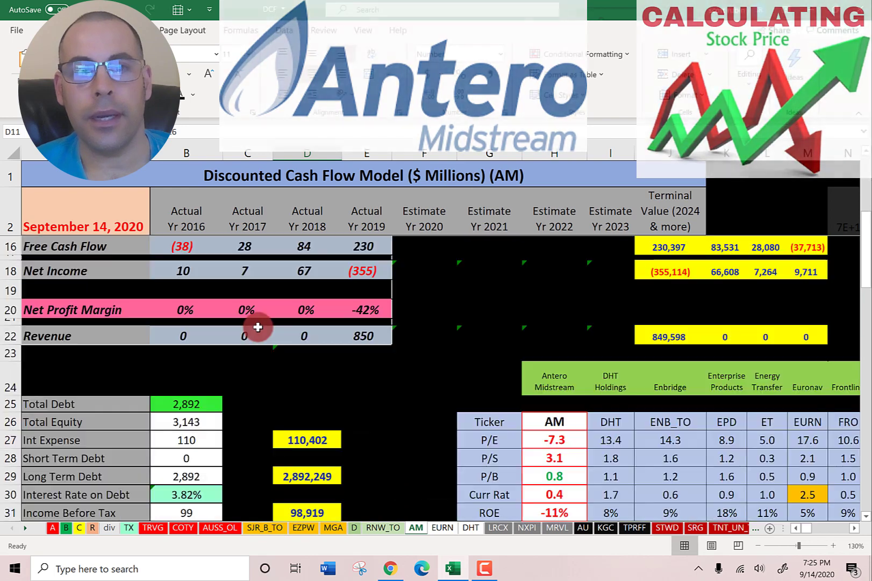
{"action": "scroll", "coordinate": [200, 376], "scroll_direction": "up", "scroll_amount": 1}
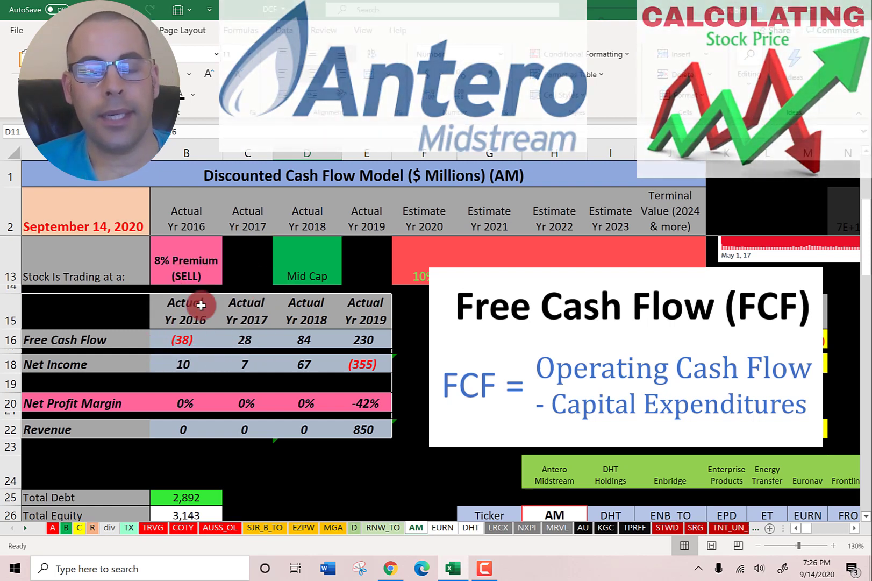
{"action": "left_click", "coordinate": [250, 340]}
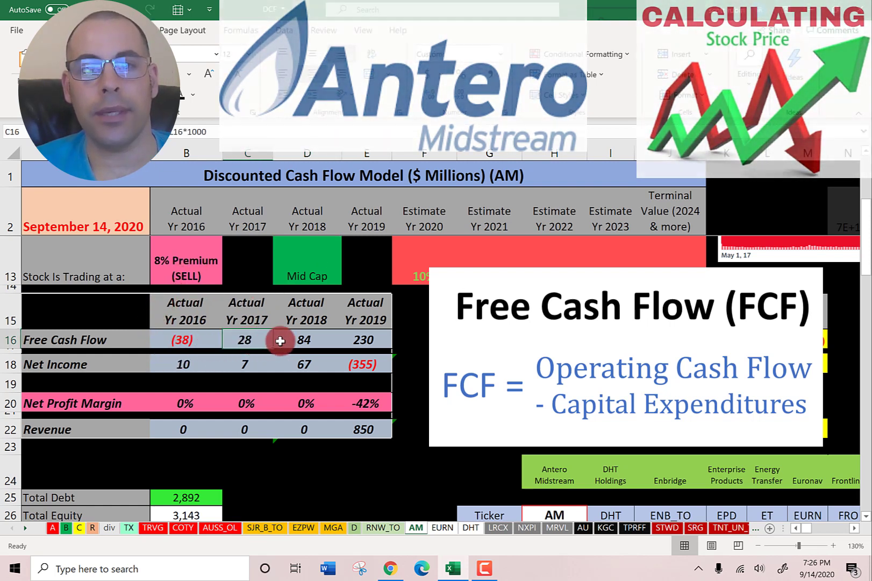
{"action": "left_click", "coordinate": [296, 341]}
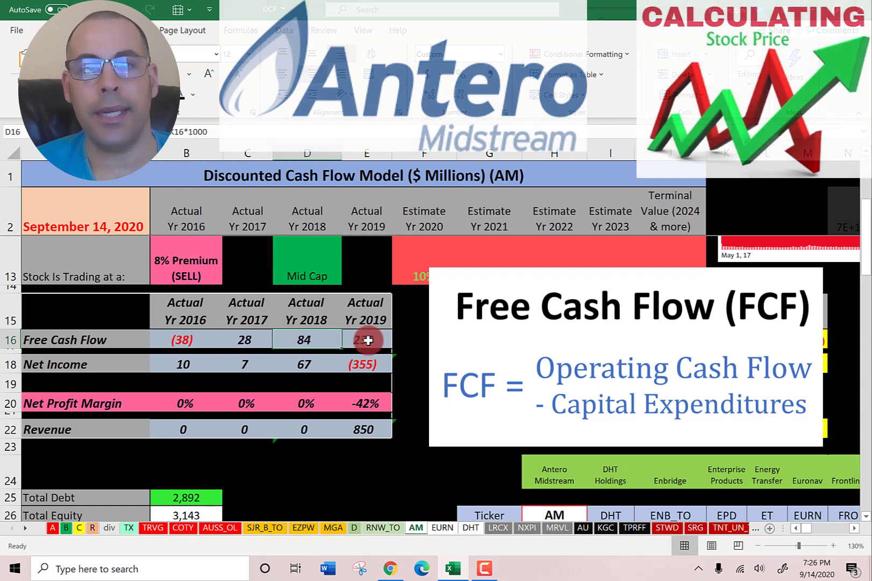
{"action": "left_click", "coordinate": [255, 339]}
{"action": "left_click", "coordinate": [299, 339]}
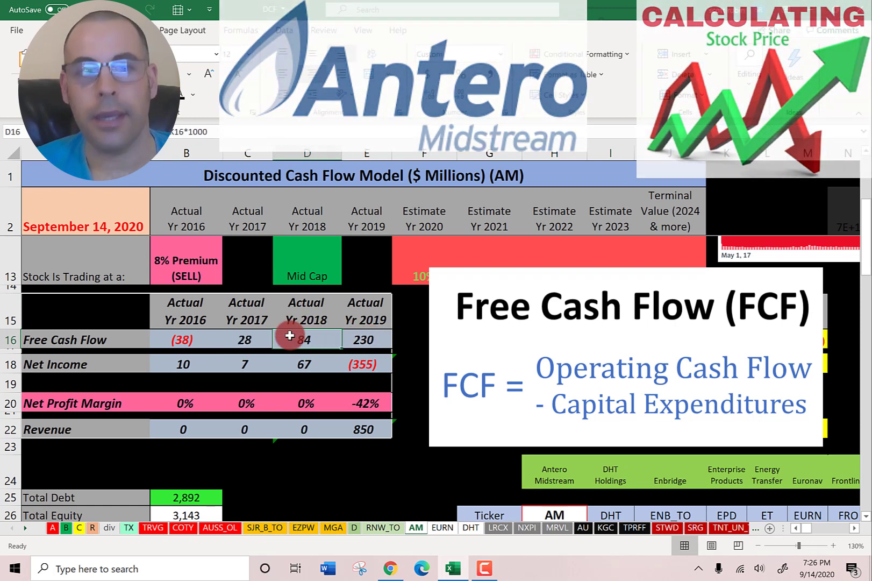
{"action": "left_click", "coordinate": [182, 364]}
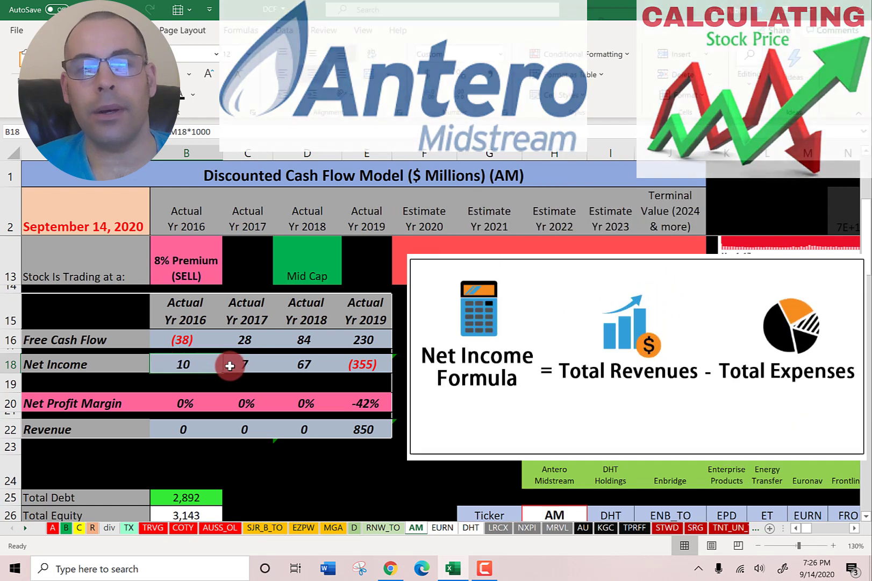
{"action": "left_click", "coordinate": [237, 362]}
{"action": "left_click", "coordinate": [315, 363]}
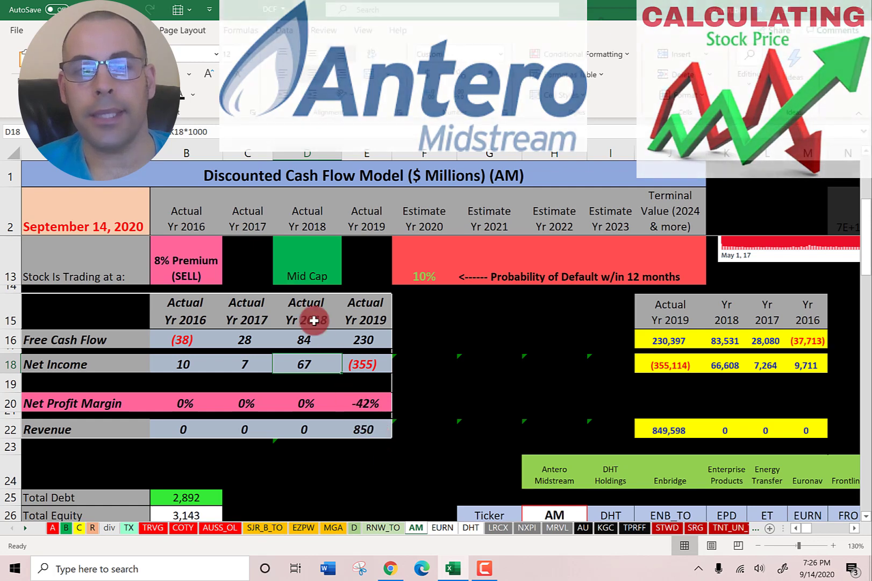
Step: Examine the total debt, cost of debt and cost of equity inputs that make up the WACC
{"action": "scroll", "coordinate": [309, 305], "scroll_direction": "down", "scroll_amount": 3}
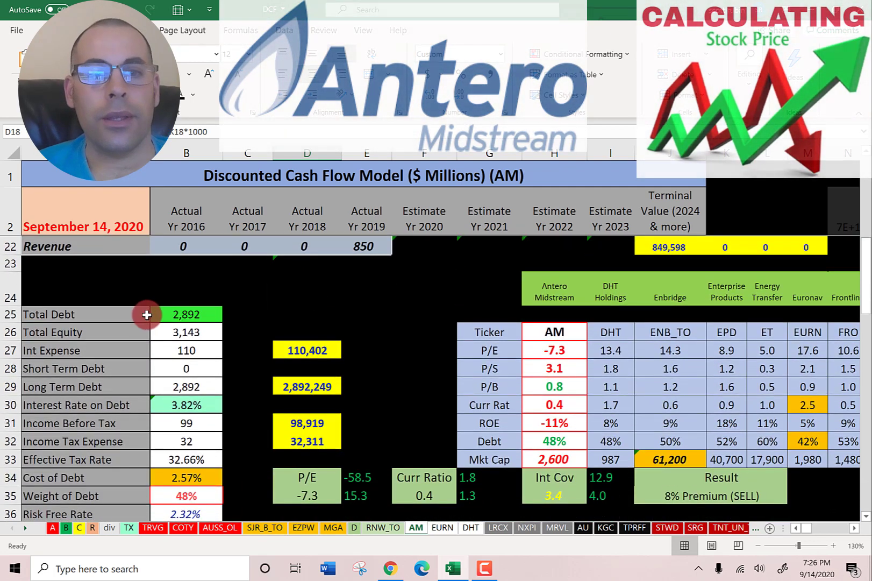
{"action": "left_click", "coordinate": [147, 314]}
{"action": "left_click", "coordinate": [162, 317]}
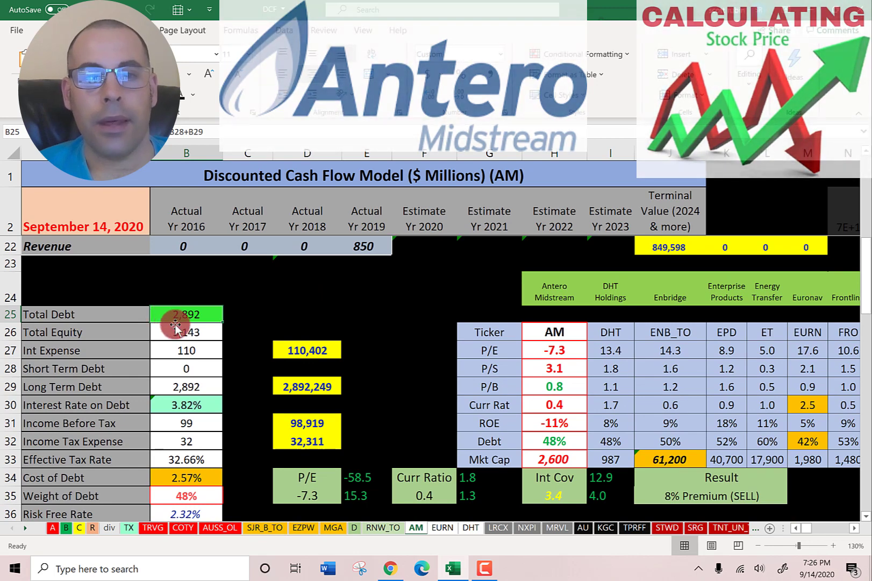
{"action": "scroll", "coordinate": [175, 323], "scroll_direction": "down", "scroll_amount": 1}
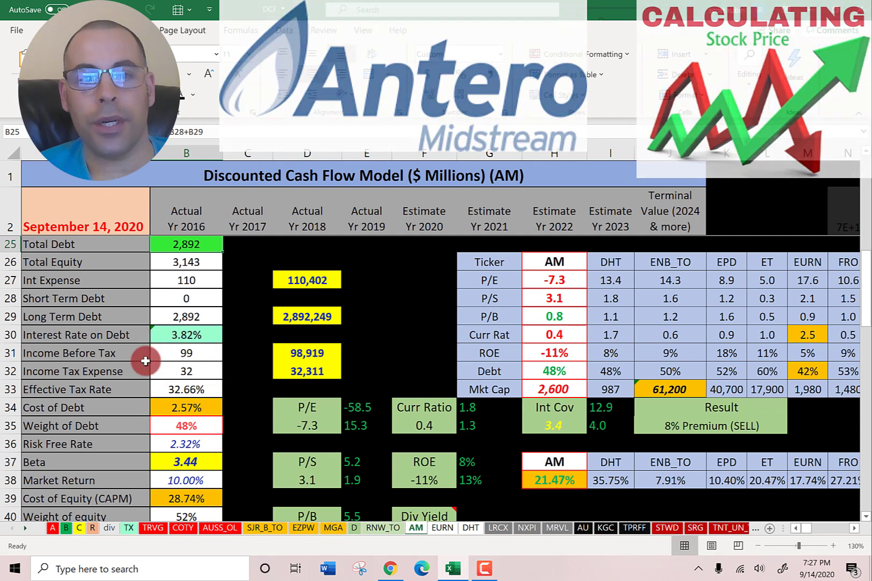
{"action": "scroll", "coordinate": [200, 375], "scroll_direction": "down", "scroll_amount": 2}
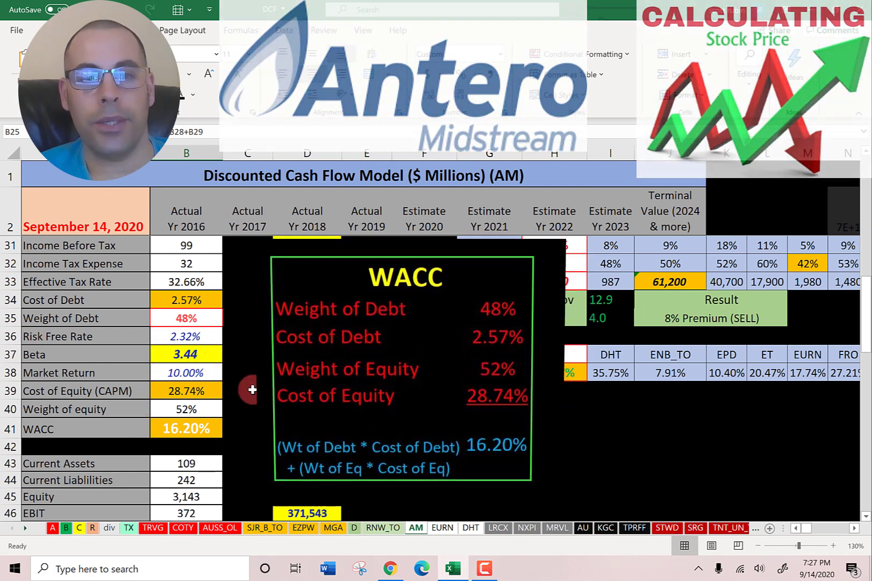
{"action": "left_click", "coordinate": [161, 299]}
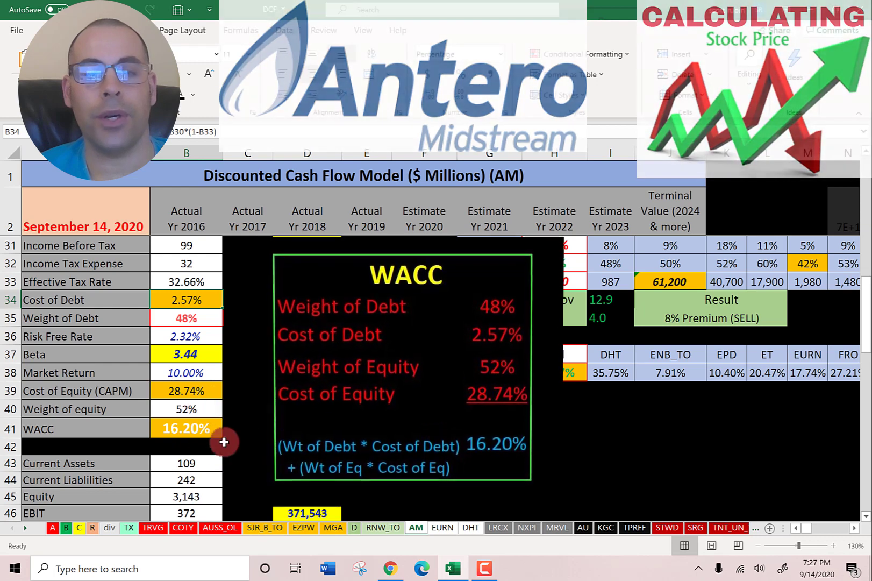
Step: Reveal the Calculated Stock Price in cell B10 by setting its font color to white
{"action": "scroll", "coordinate": [323, 330], "scroll_direction": "up", "scroll_amount": 9}
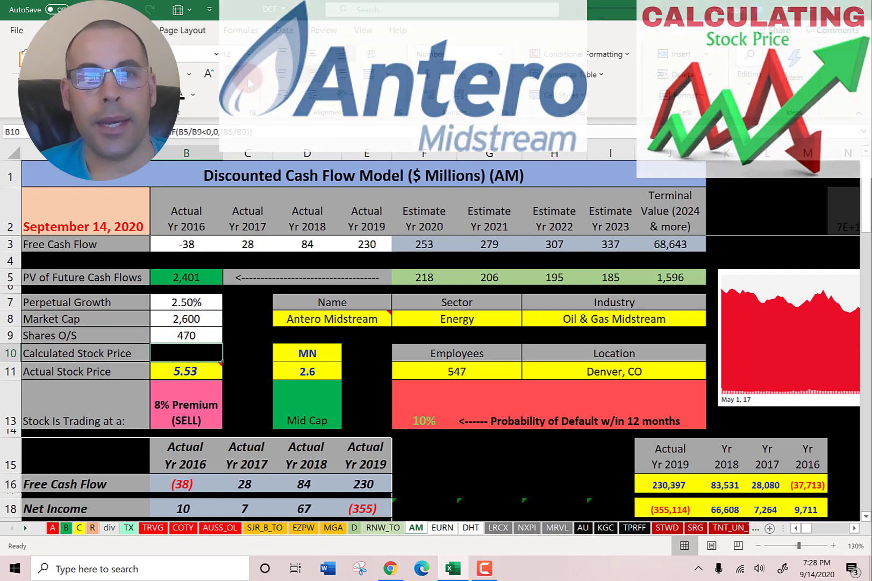
{"action": "left_click", "coordinate": [194, 99]}
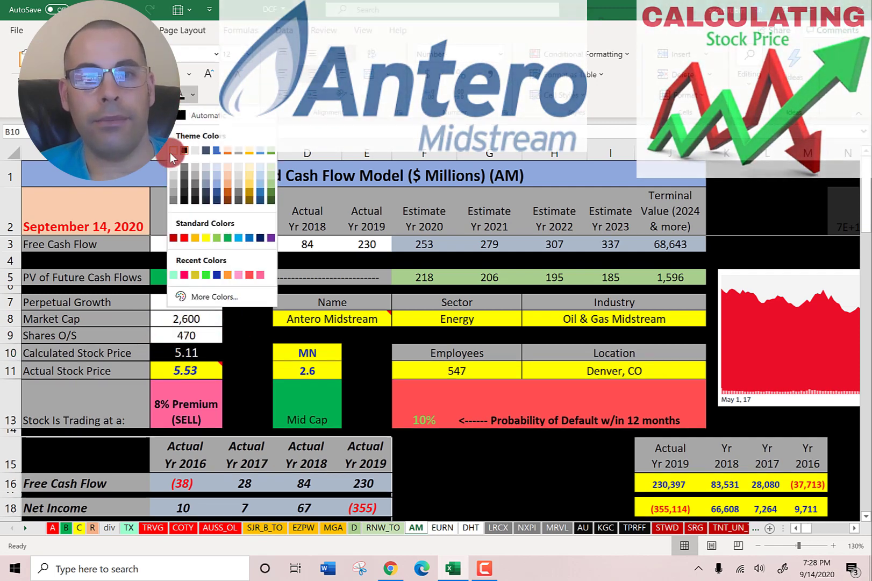
{"action": "left_click", "coordinate": [170, 153]}
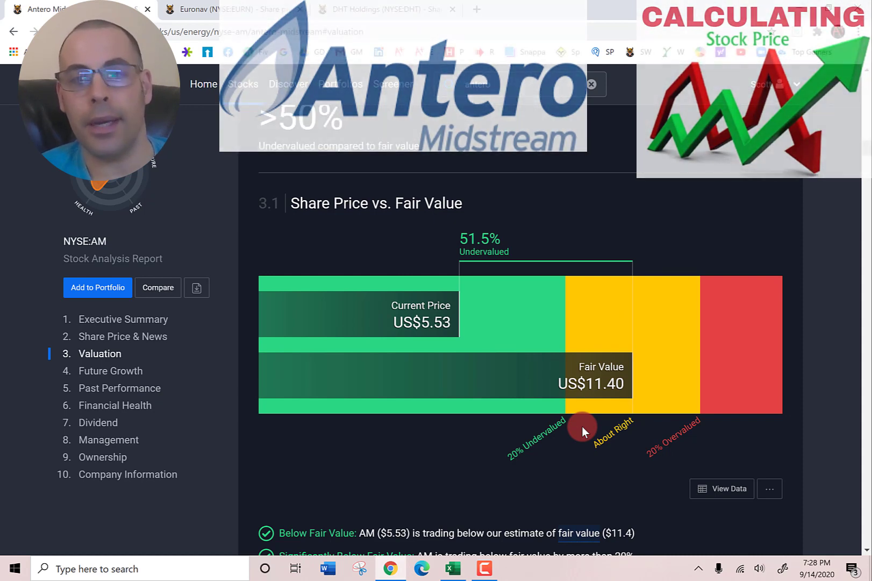
Step: Switch from the share price valuation web page back to Excel and review the 2016 to 2018 free cash flow
{"action": "key", "text": "alt+Tab"}
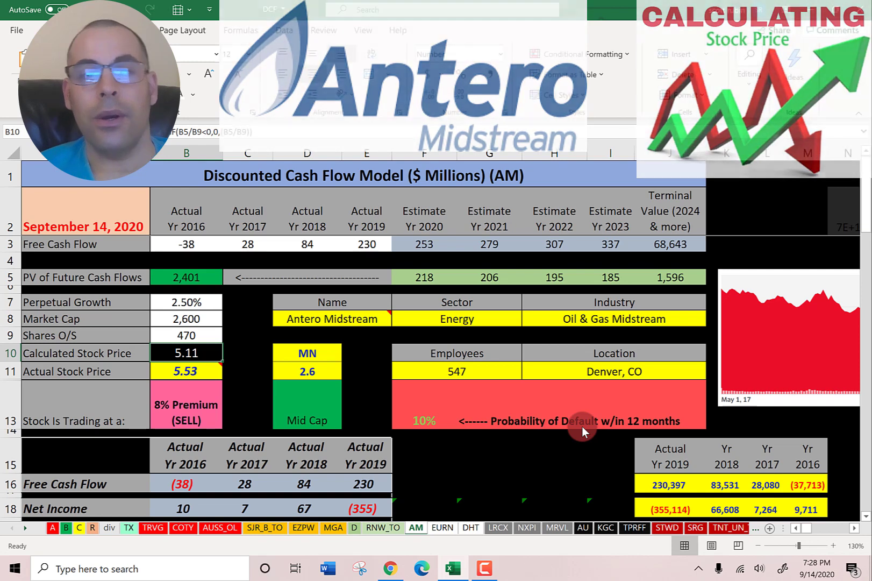
{"action": "scroll", "coordinate": [263, 282], "scroll_direction": "down", "scroll_amount": 2}
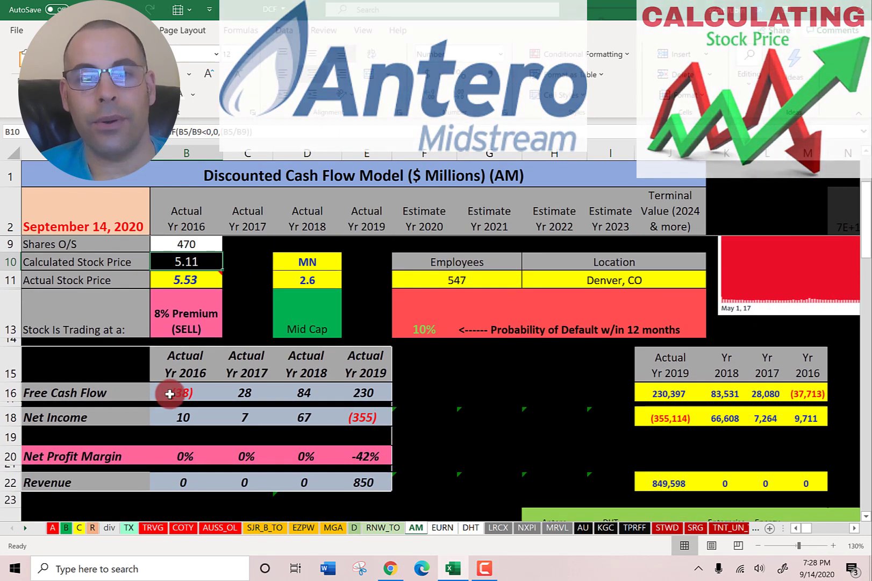
{"action": "left_click", "coordinate": [177, 393]}
{"action": "left_click", "coordinate": [295, 389]}
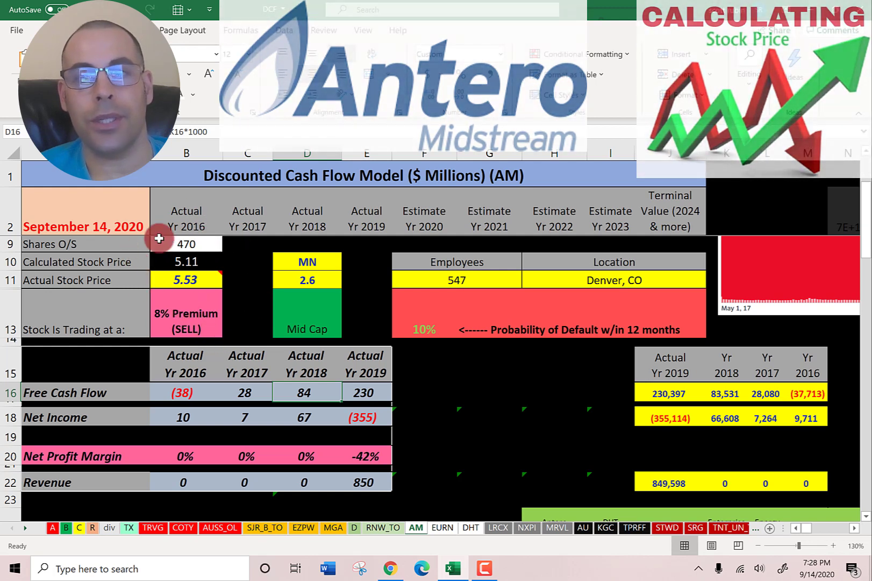
Step: Move the stock price chart picture over the company details to view it in full, and delete it
{"action": "scroll", "coordinate": [384, 346], "scroll_direction": "up", "scroll_amount": 2}
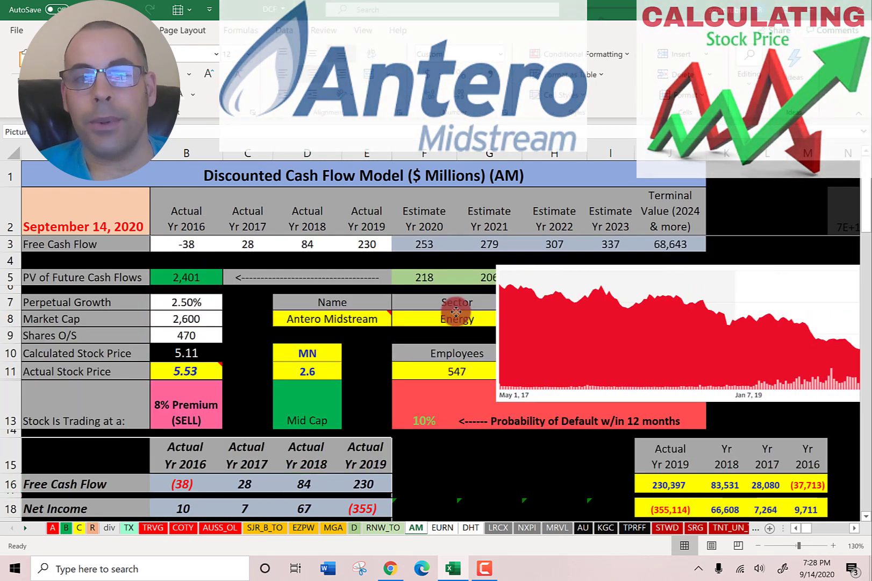
{"action": "left_click", "coordinate": [248, 311]}
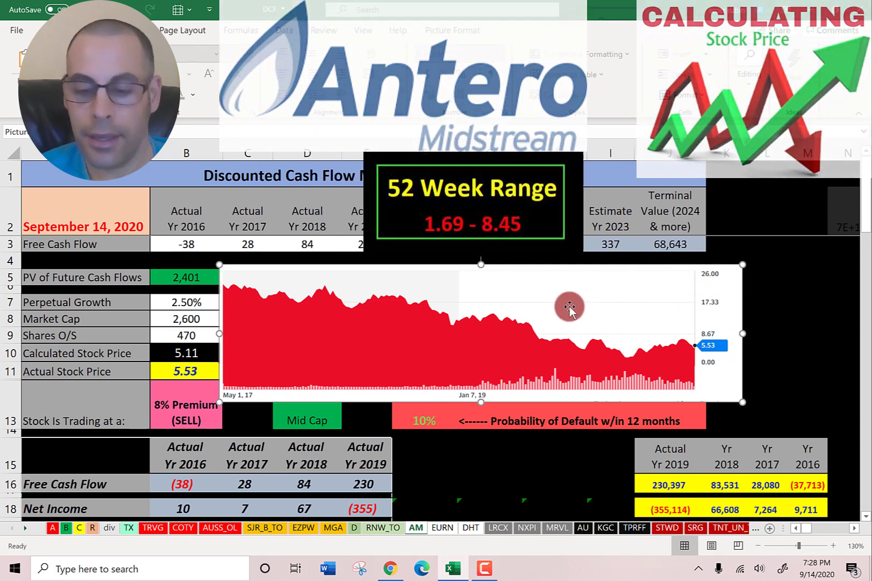
{"action": "key", "text": "Delete"}
Step: Examine the valuation ratio boxes and the worked ratio calculations further down the AM sheet
{"action": "scroll", "coordinate": [530, 296], "scroll_direction": "down", "scroll_amount": 8}
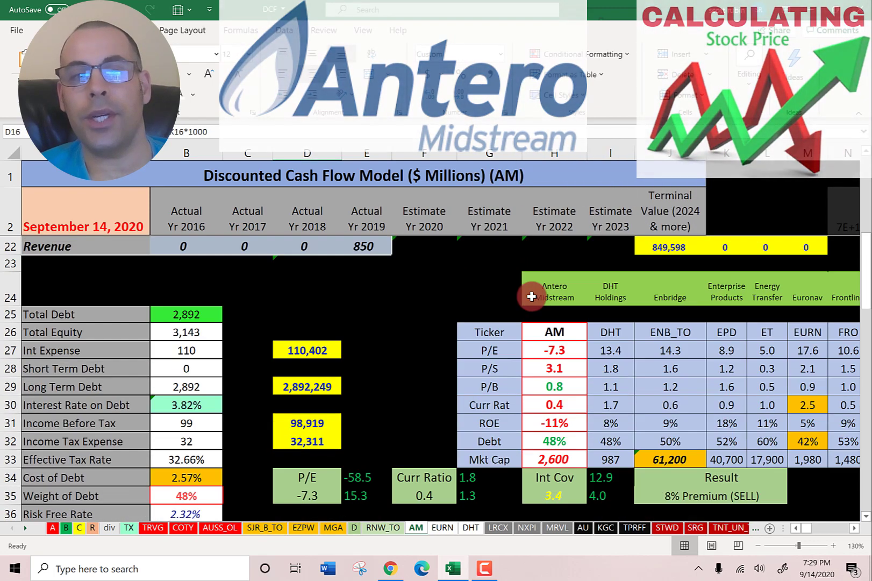
{"action": "scroll", "coordinate": [531, 296], "scroll_direction": "down", "scroll_amount": 1}
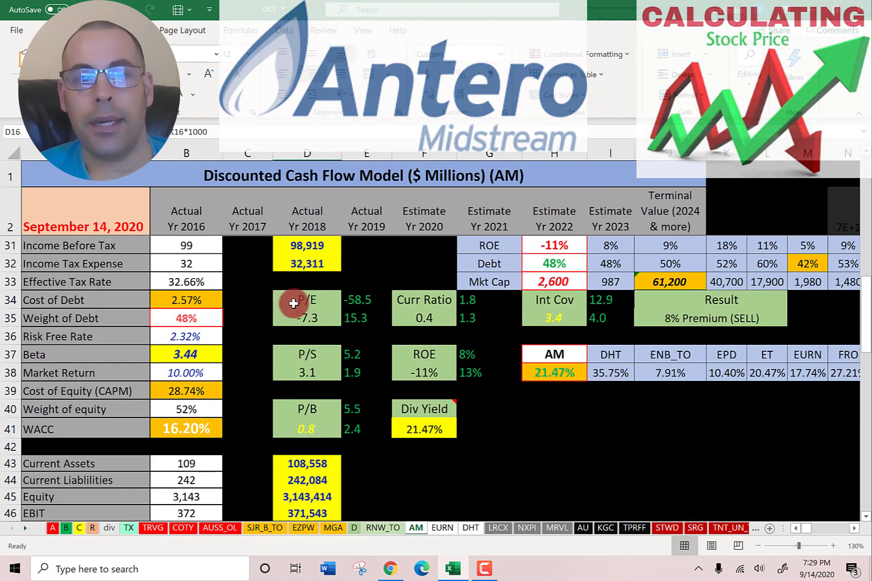
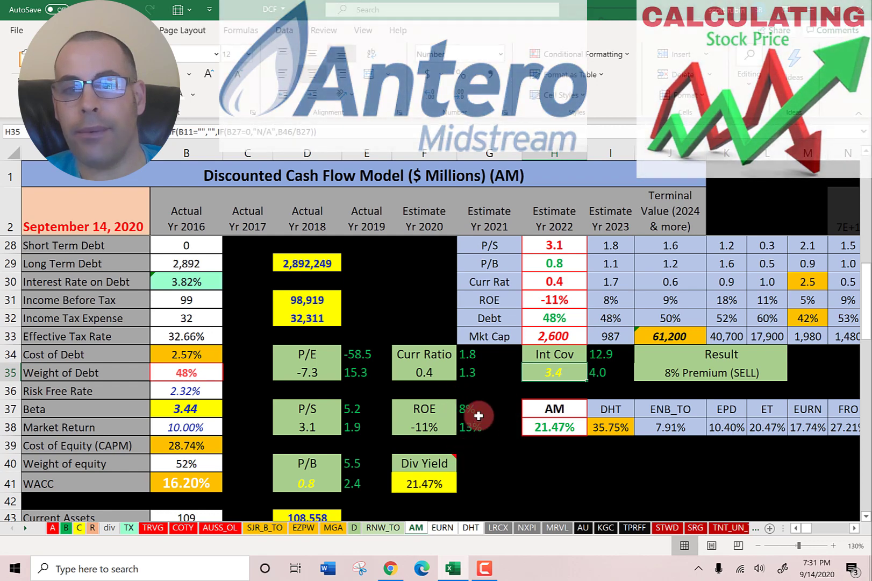
{"action": "scroll", "coordinate": [492, 348], "scroll_direction": "down", "scroll_amount": 4}
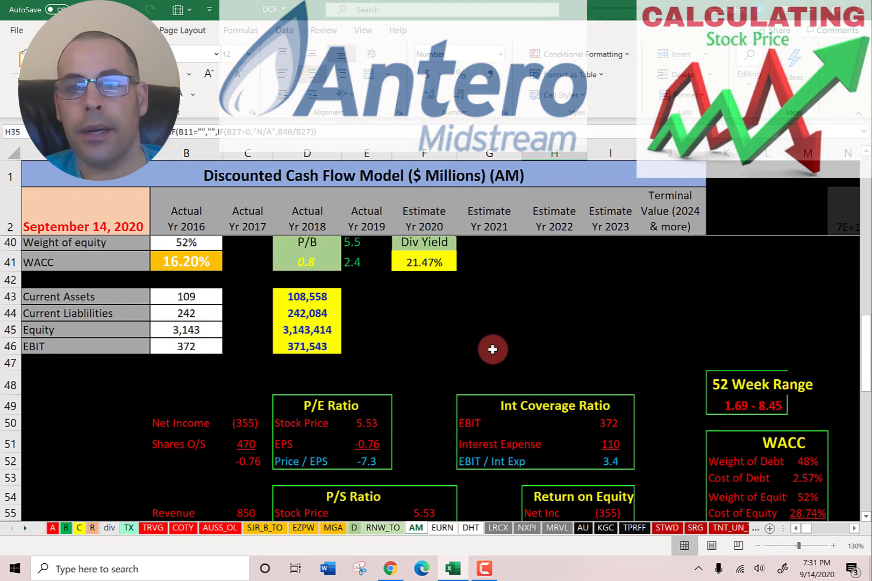
{"action": "scroll", "coordinate": [492, 348], "scroll_direction": "down", "scroll_amount": 4}
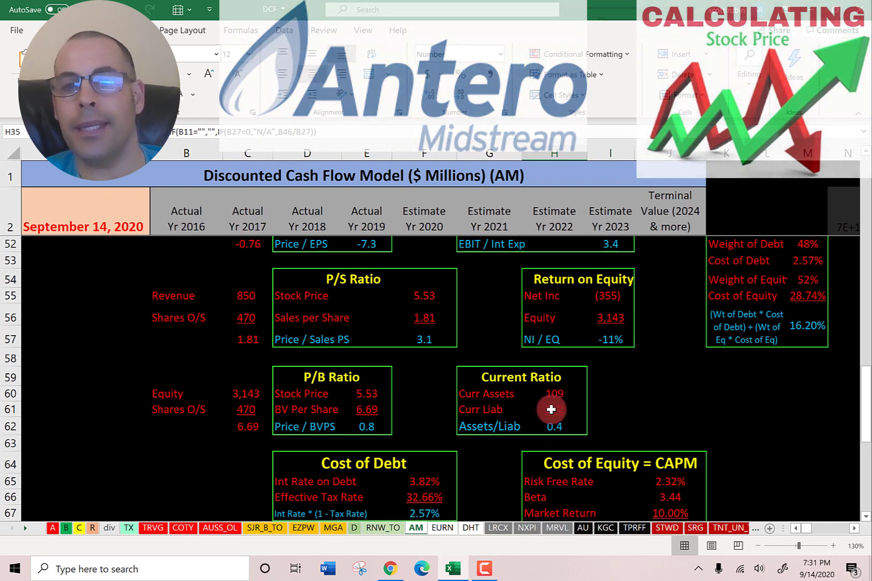
{"action": "scroll", "coordinate": [600, 409], "scroll_direction": "up", "scroll_amount": 2}
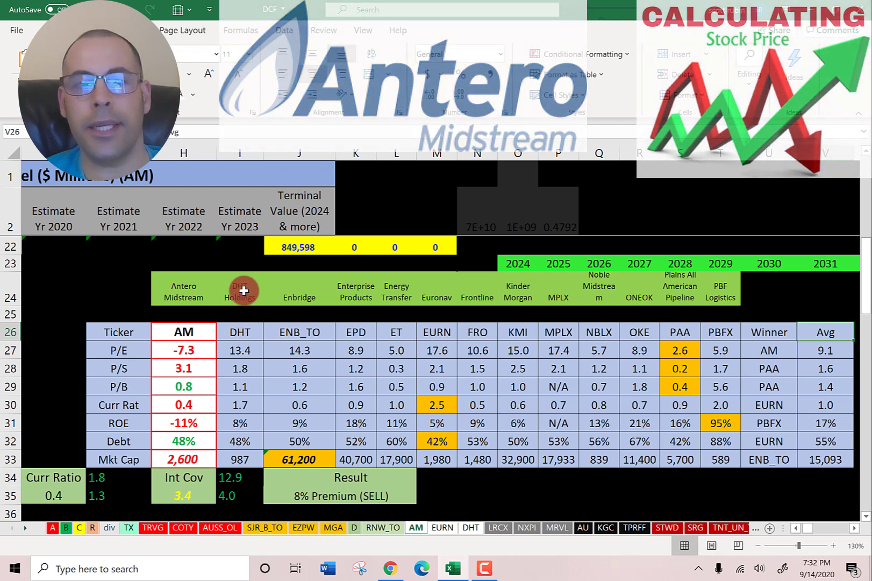
Step: Compare Antero Midstream's ratios, market cap and dividend yield with its competitors and the averages in the comparison tables
{"action": "left_click", "coordinate": [333, 300]}
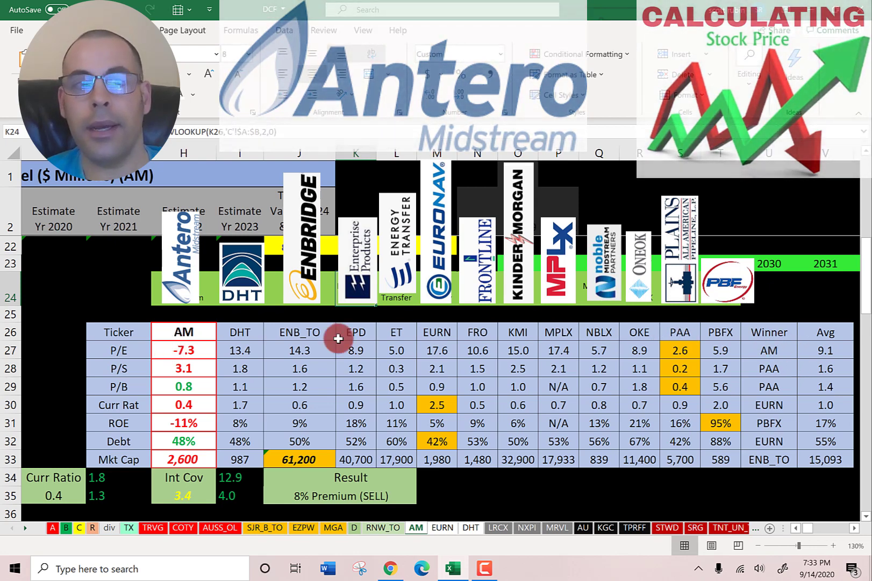
{"action": "left_click", "coordinate": [169, 369]}
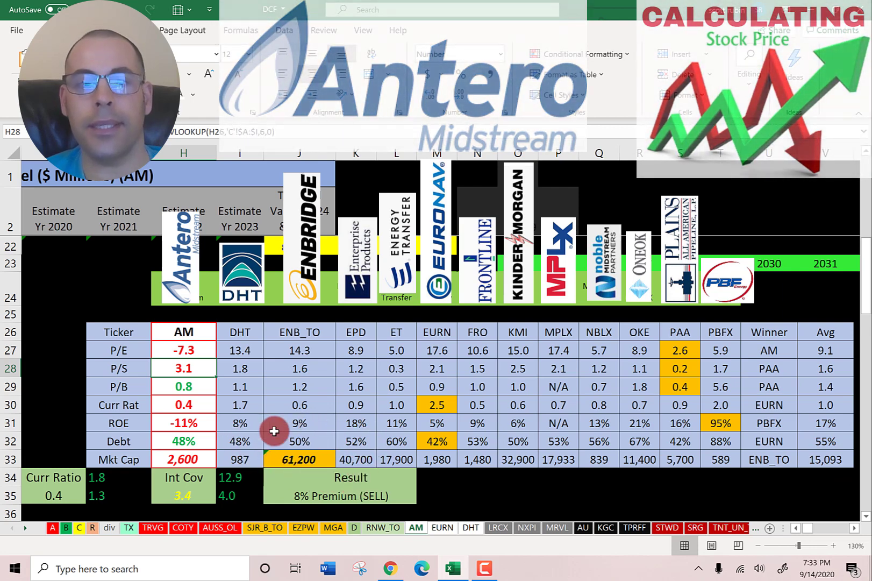
{"action": "key", "text": "ctrl+Down"}
{"action": "key", "text": "ctrl+Right"}
{"action": "scroll", "coordinate": [210, 365], "scroll_direction": "down", "scroll_amount": 2}
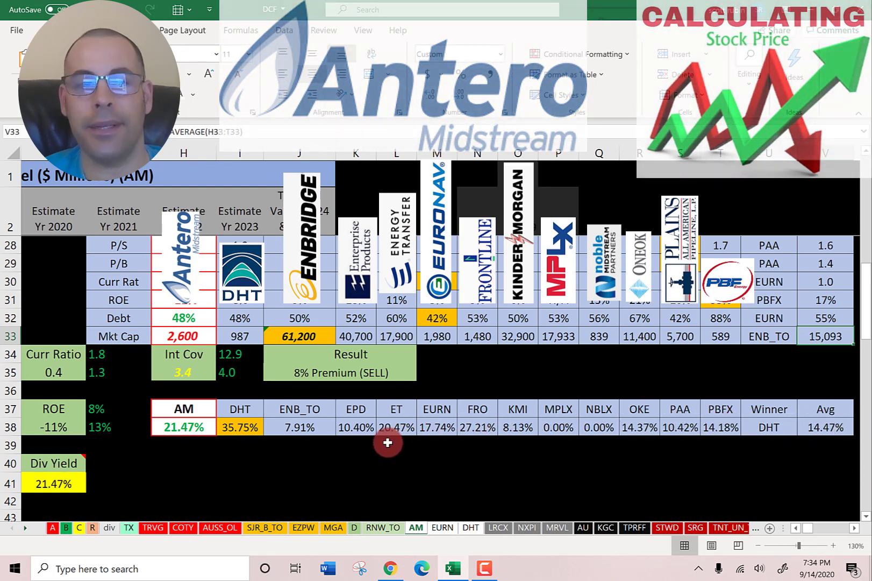
{"action": "scroll", "coordinate": [325, 431], "scroll_direction": "up", "scroll_amount": 1}
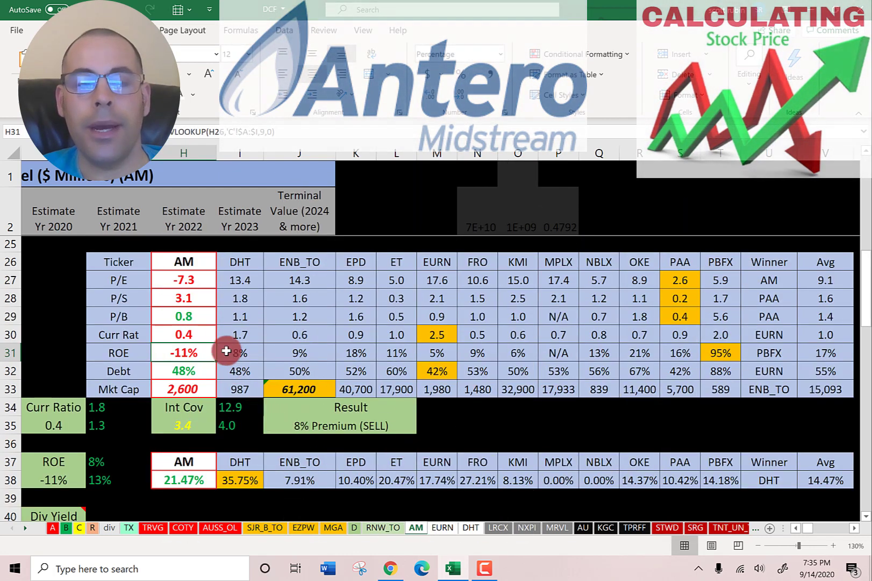
{"action": "left_click", "coordinate": [192, 280]}
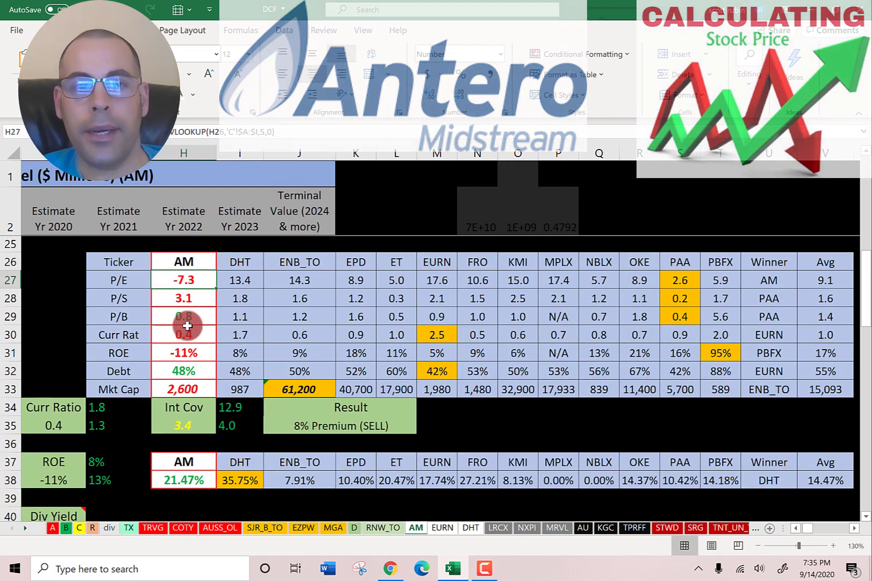
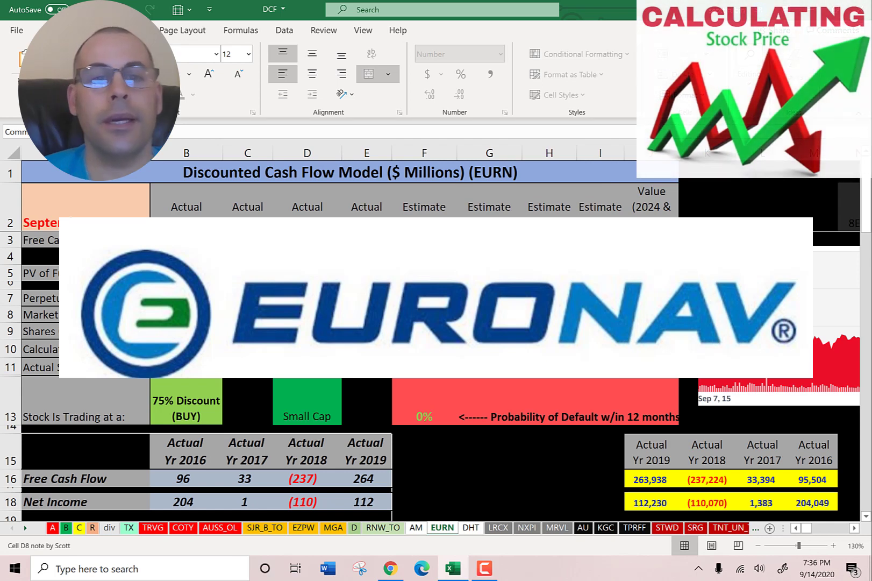
Step: Review Euronav's market cap and its 2016 to 2019 free cash flow, net income and revenue on the EURN sheet
{"action": "left_click", "coordinate": [300, 368]}
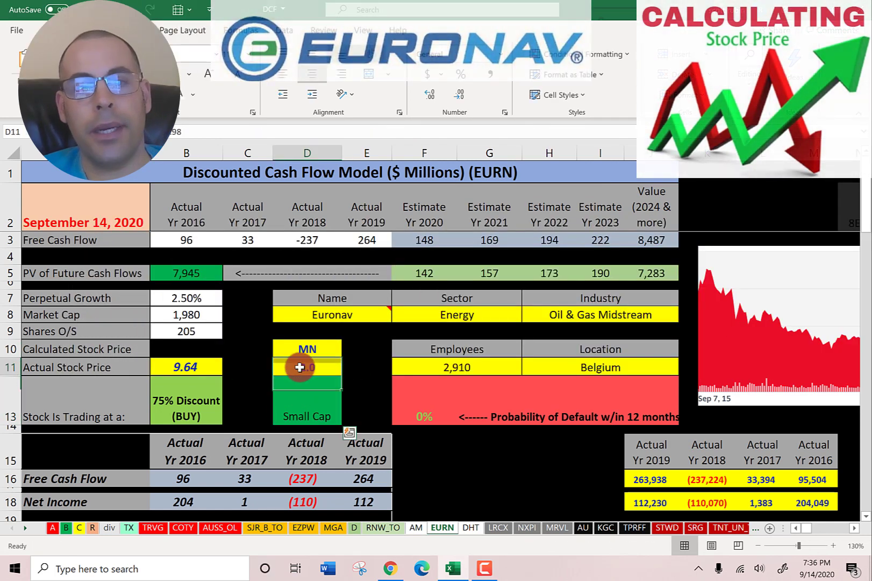
{"action": "left_click", "coordinate": [308, 365]}
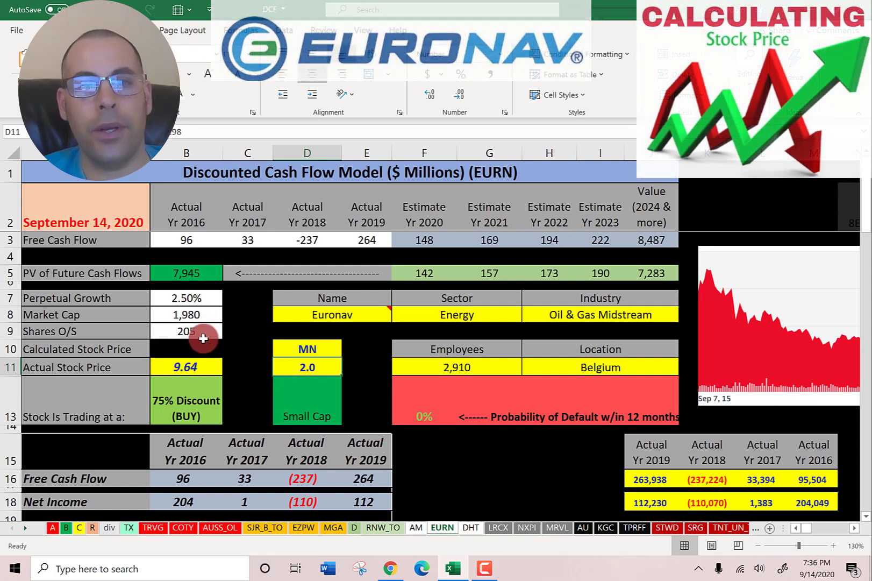
{"action": "scroll", "coordinate": [327, 271], "scroll_direction": "down", "scroll_amount": 3}
{"action": "left_click", "coordinate": [247, 357]}
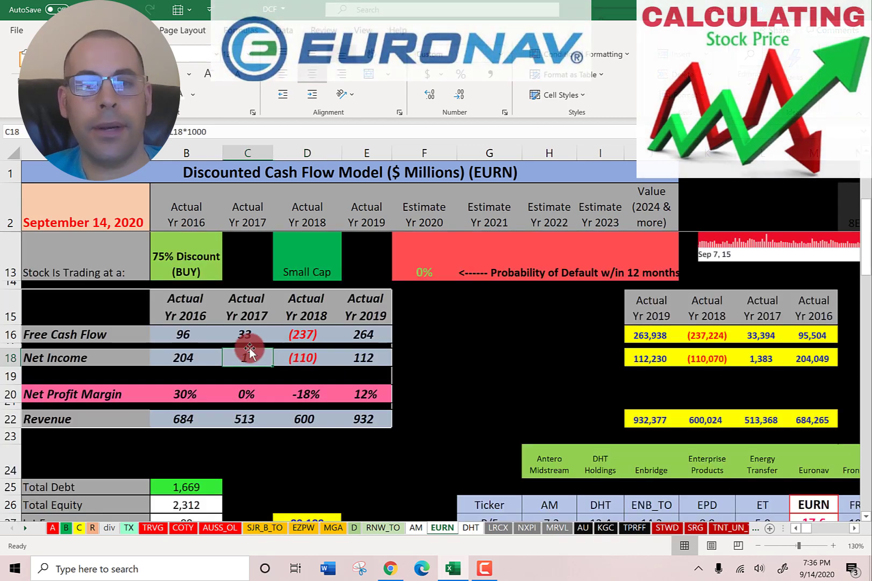
{"action": "left_click", "coordinate": [177, 334]}
{"action": "left_click", "coordinate": [249, 333]}
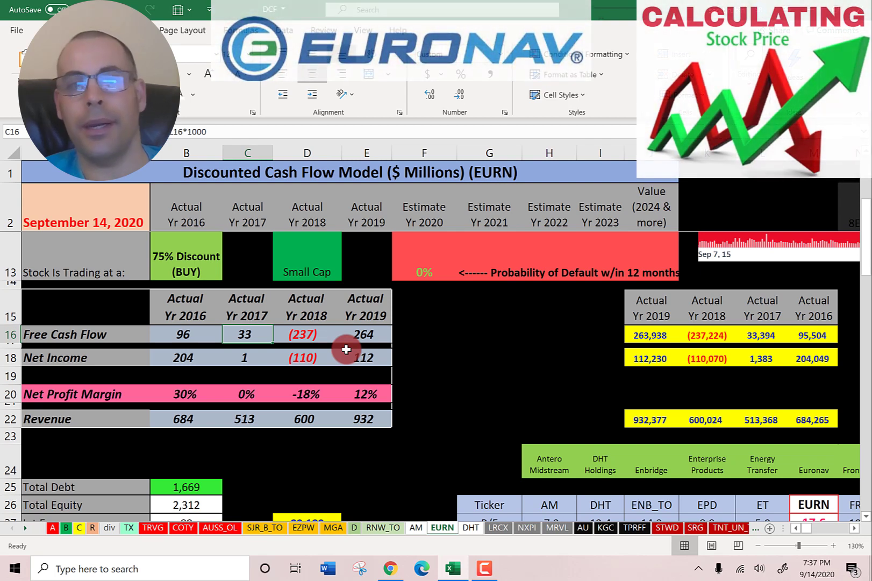
{"action": "left_click", "coordinate": [182, 417]}
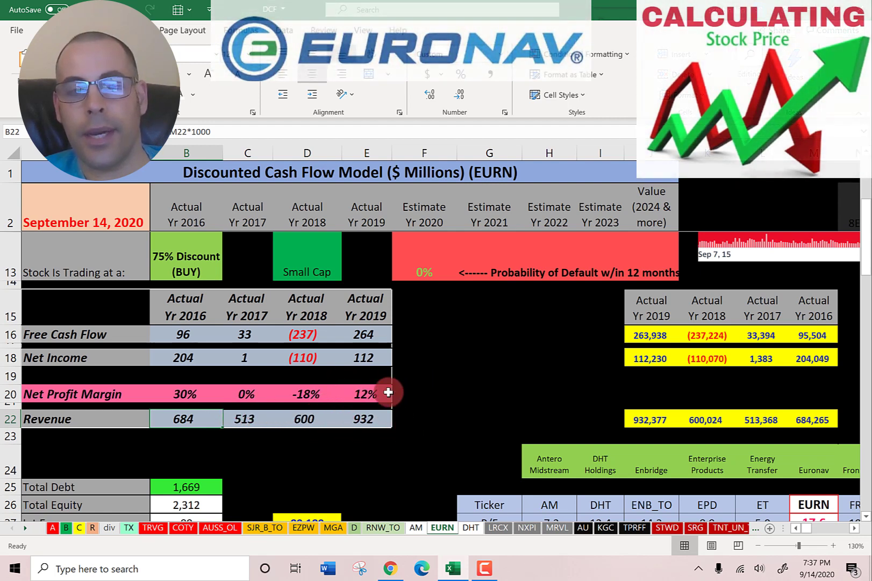
Step: Examine Euronav's total debt, interest rate on debt and the cost of debt used in the WACC calculation
{"action": "scroll", "coordinate": [311, 332], "scroll_direction": "down", "scroll_amount": 3}
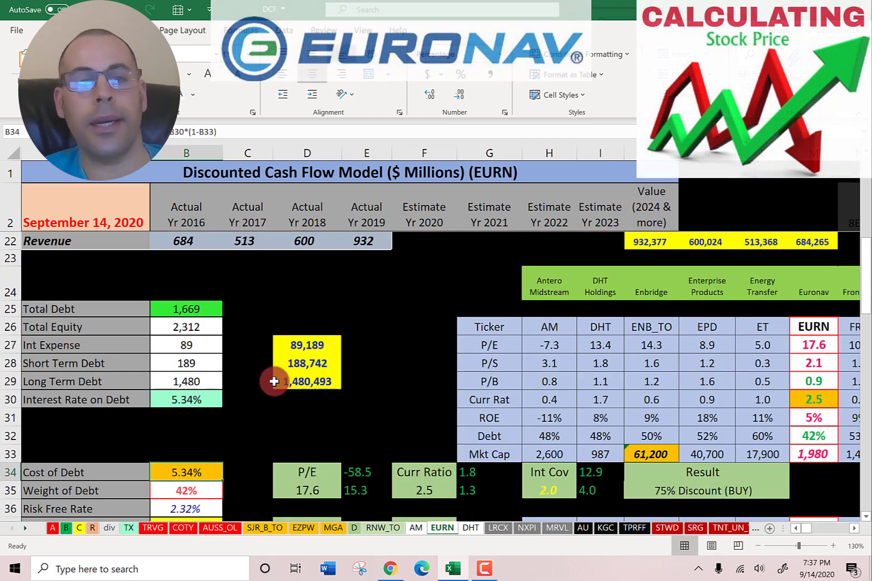
{"action": "left_click", "coordinate": [176, 305]}
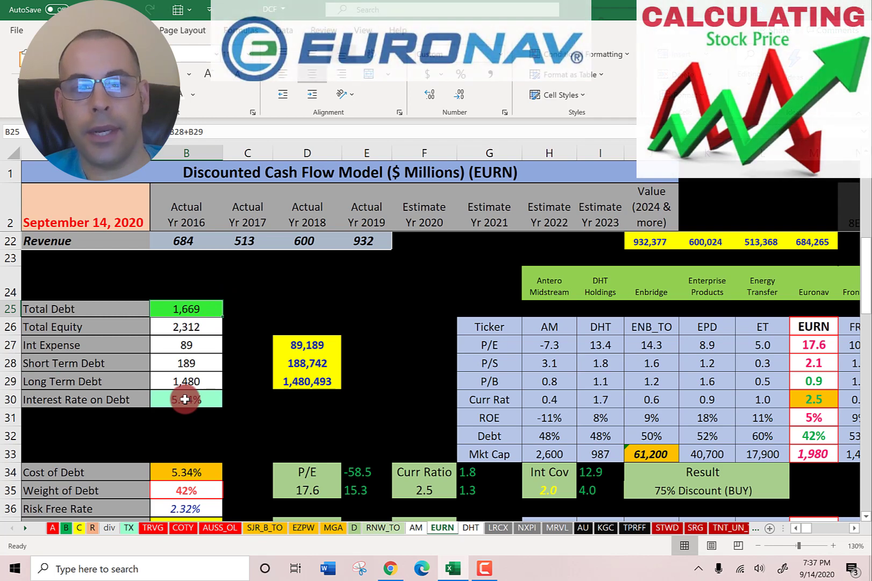
{"action": "scroll", "coordinate": [192, 373], "scroll_direction": "down", "scroll_amount": 2}
{"action": "left_click", "coordinate": [180, 350]}
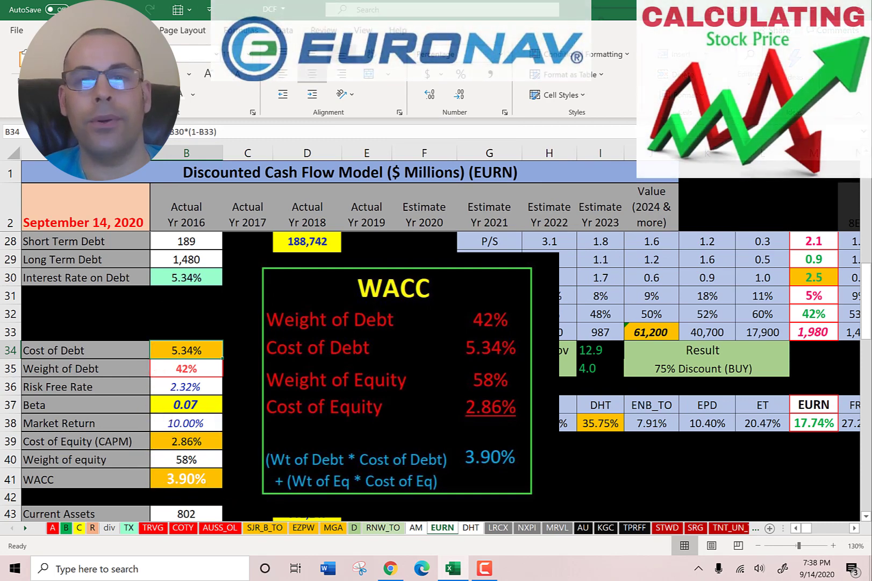
Step: Reveal Euronav's calculated stock price in B10, check the discount, and compare it with the fair value on the valuation web page
{"action": "scroll", "coordinate": [414, 362], "scroll_direction": "up", "scroll_amount": 8}
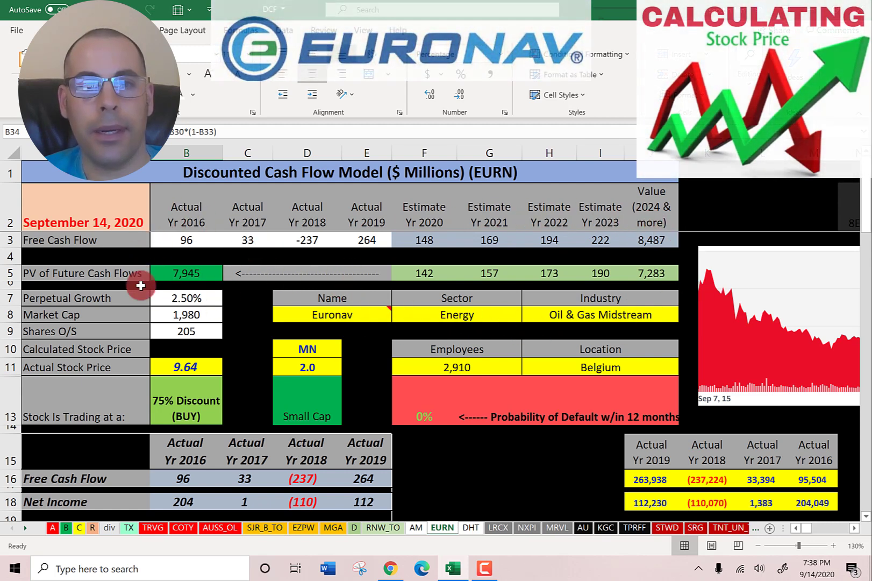
{"action": "left_click", "coordinate": [179, 346]}
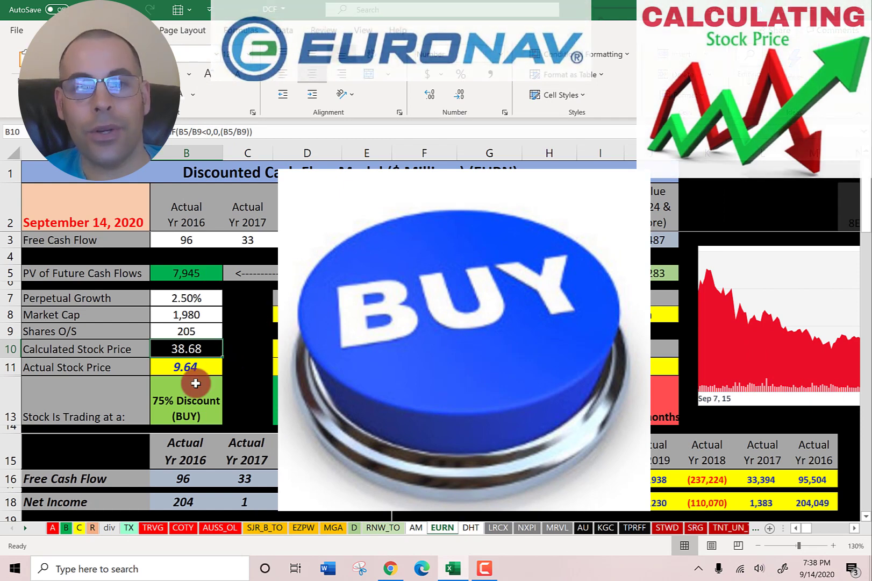
{"action": "left_click", "coordinate": [192, 408]}
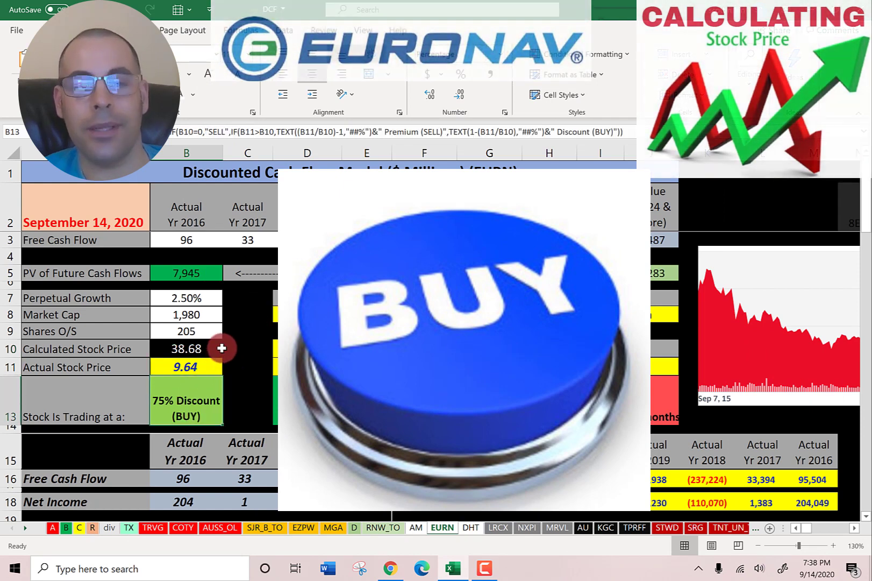
{"action": "key", "text": "alt+Tab"}
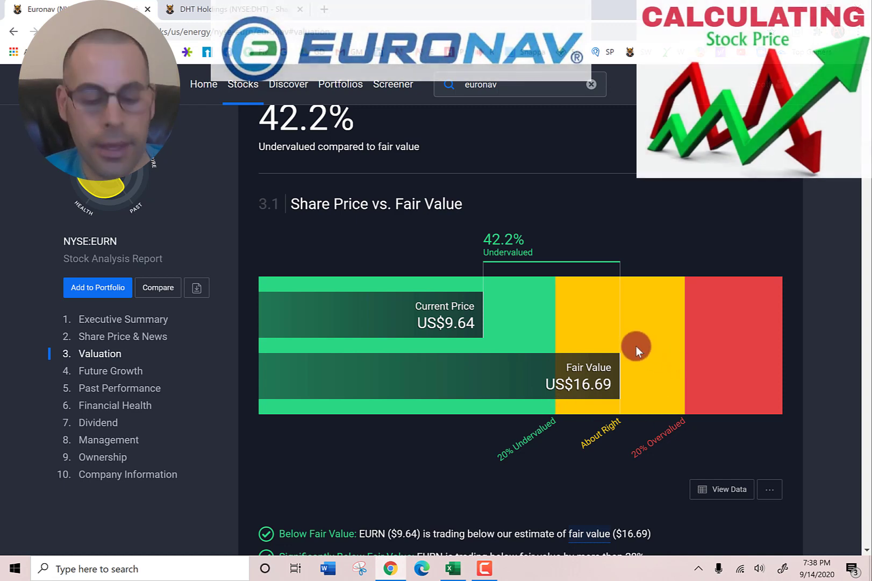
{"action": "key", "text": "alt+Tab"}
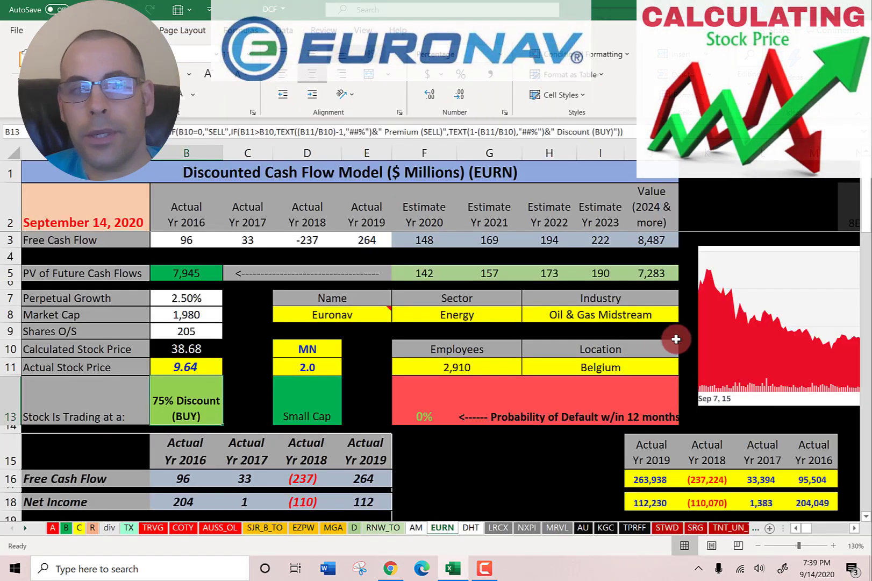
Step: Move Euronav's stock price chart picture over the company details to view it in full, and delete it
{"action": "left_click_drag", "start_coordinate": [734, 330], "coordinate": [239, 265]}
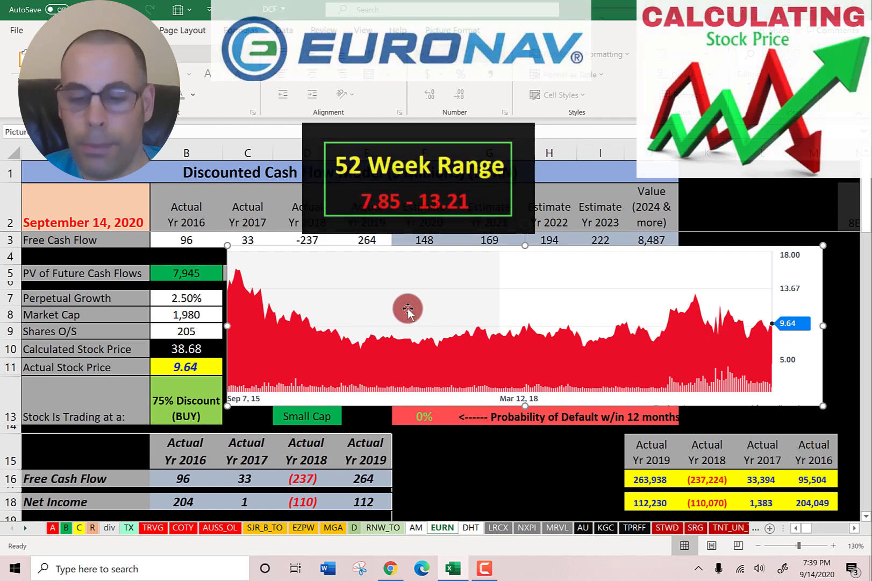
{"action": "key", "text": "Delete"}
Step: Examine Euronav's P/E, P/S and P/B ratios and their worked calculations further down the EURN sheet
{"action": "scroll", "coordinate": [403, 317], "scroll_direction": "down", "scroll_amount": 7}
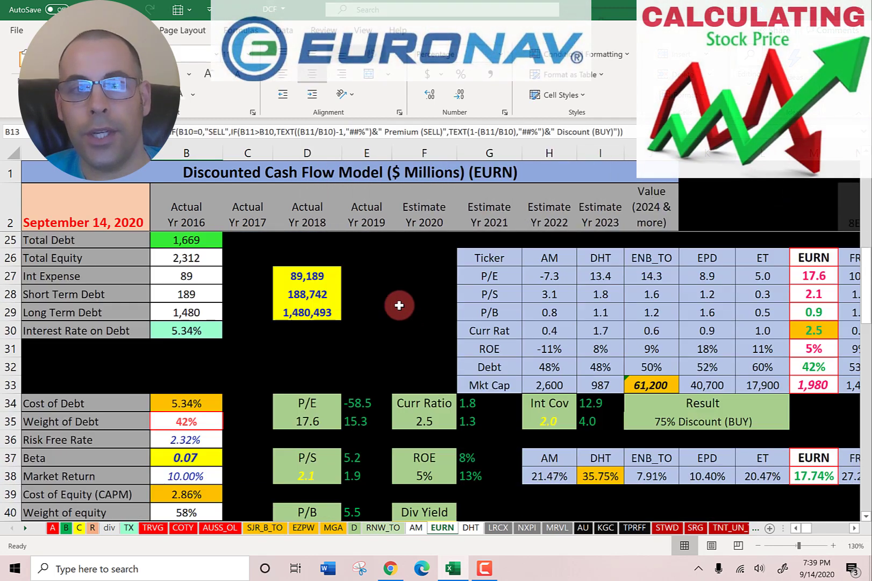
{"action": "scroll", "coordinate": [399, 305], "scroll_direction": "down", "scroll_amount": 2}
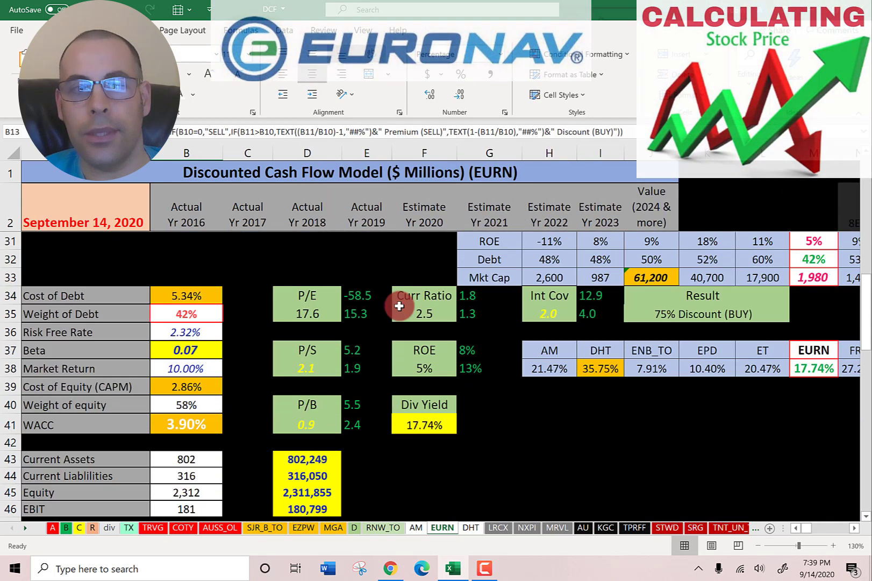
{"action": "left_click", "coordinate": [313, 312]}
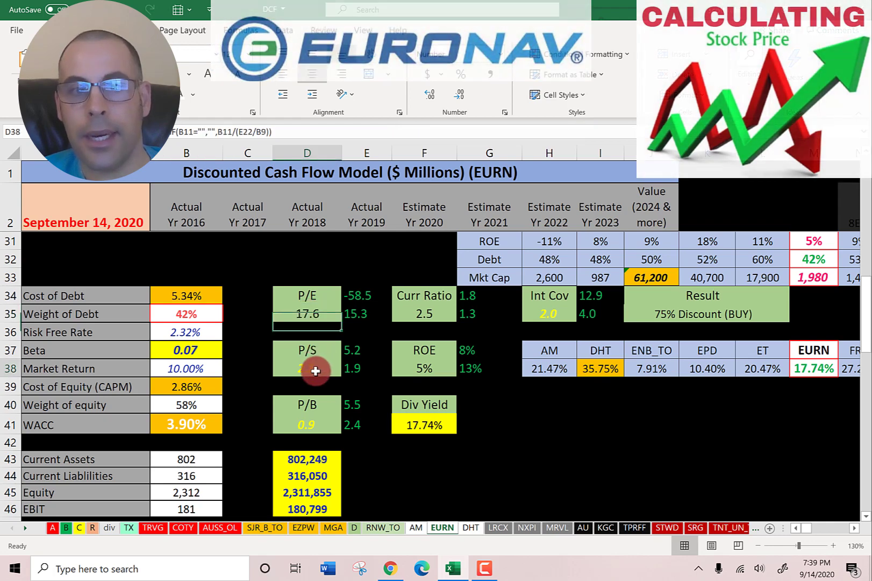
{"action": "left_click", "coordinate": [311, 422]}
{"action": "scroll", "coordinate": [336, 332], "scroll_direction": "down", "scroll_amount": 4}
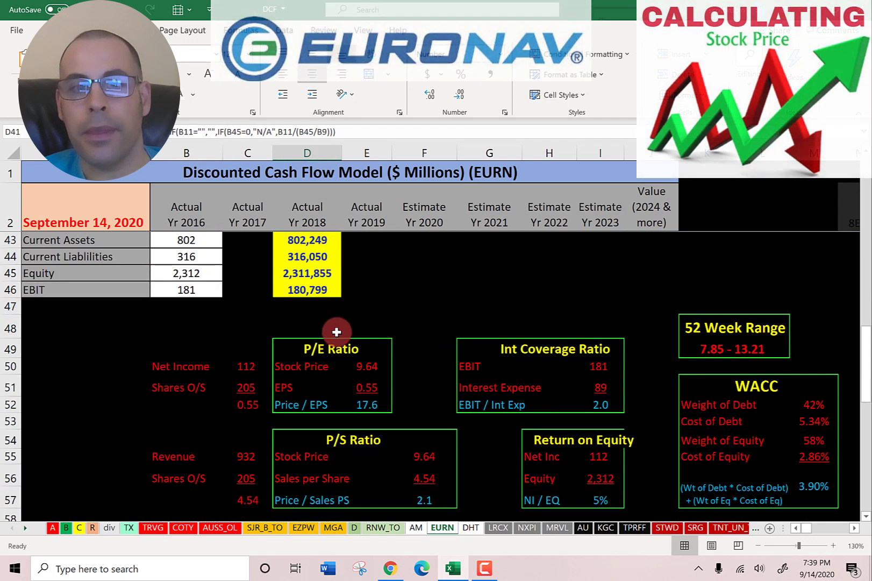
{"action": "scroll", "coordinate": [336, 332], "scroll_direction": "down", "scroll_amount": 2}
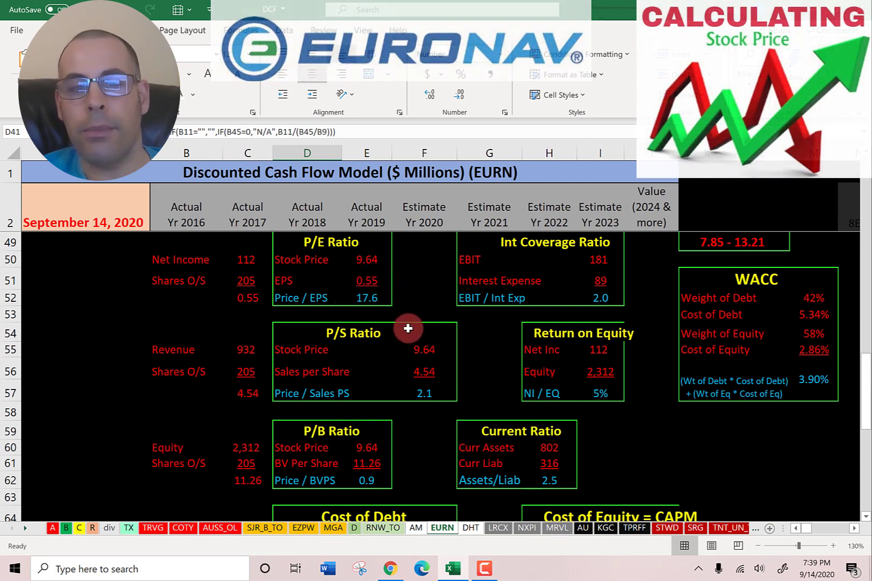
{"action": "scroll", "coordinate": [412, 323], "scroll_direction": "down", "scroll_amount": 1}
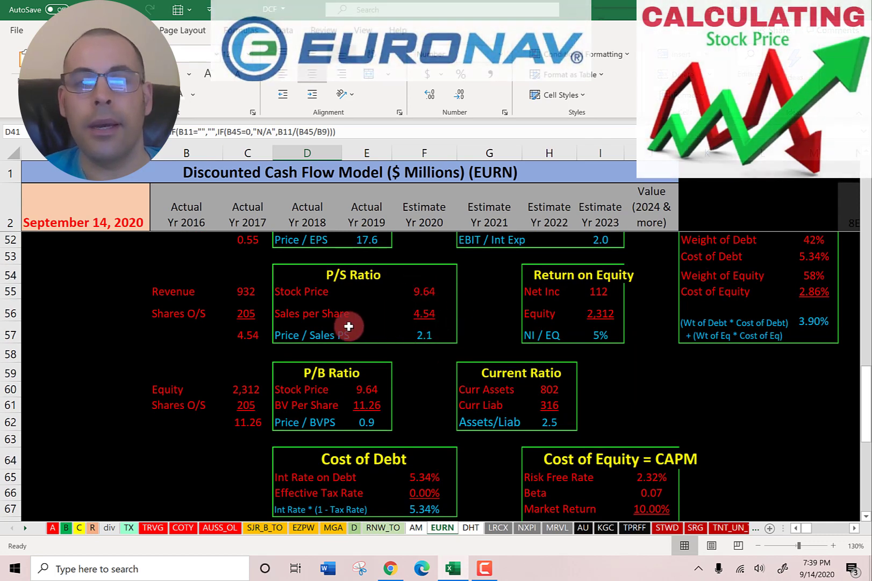
{"action": "scroll", "coordinate": [349, 326], "scroll_direction": "down", "scroll_amount": 1}
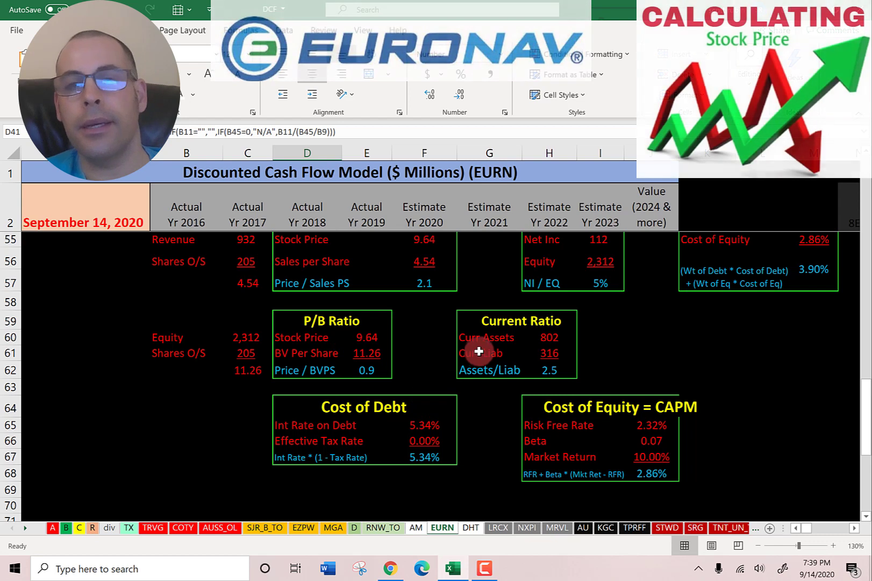
Step: Examine Euronav's current ratio, interest coverage and return on equity together with their worked calculations
{"action": "scroll", "coordinate": [479, 339], "scroll_direction": "up", "scroll_amount": 8}
{"action": "left_click", "coordinate": [423, 312]}
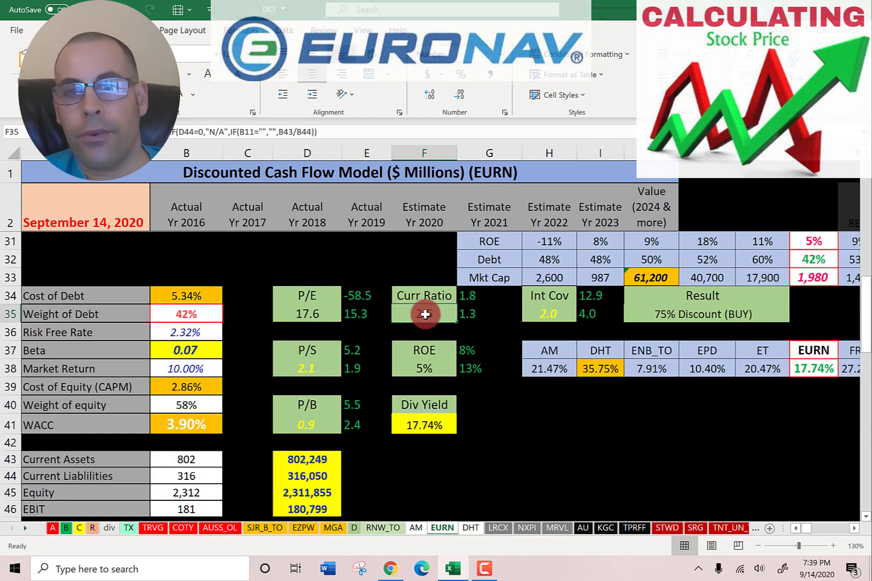
{"action": "left_click", "coordinate": [547, 314]}
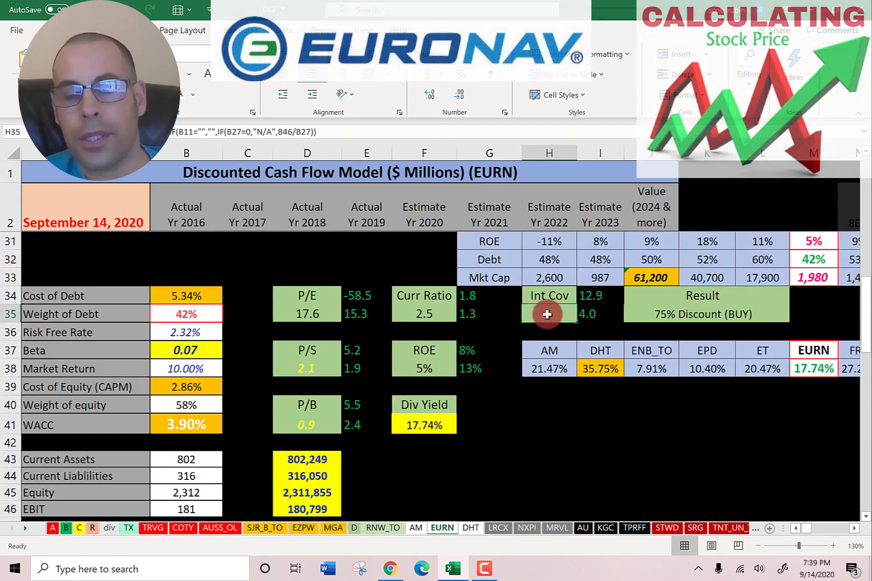
{"action": "left_click", "coordinate": [419, 373]}
{"action": "scroll", "coordinate": [510, 351], "scroll_direction": "down", "scroll_amount": 5}
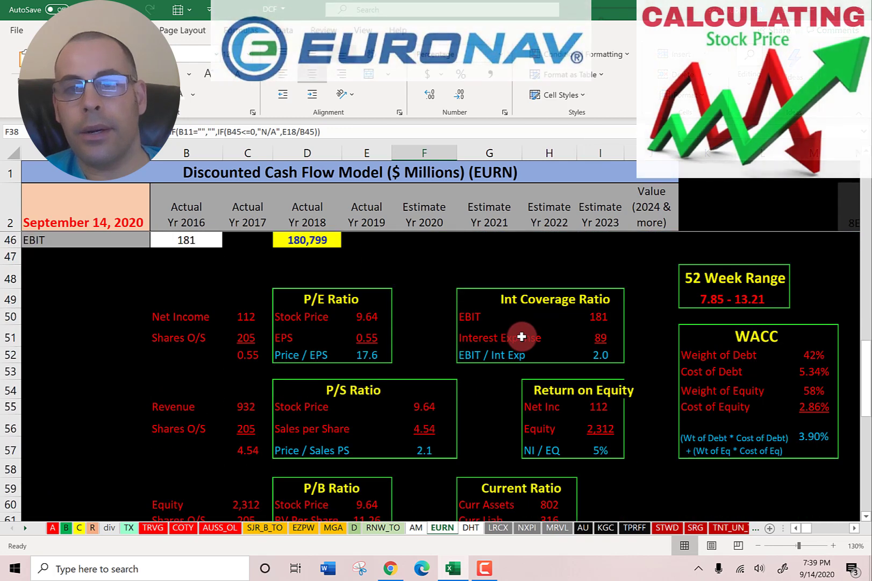
{"action": "scroll", "coordinate": [521, 336], "scroll_direction": "down", "scroll_amount": 2}
{"action": "scroll", "coordinate": [521, 335], "scroll_direction": "down", "scroll_amount": 2}
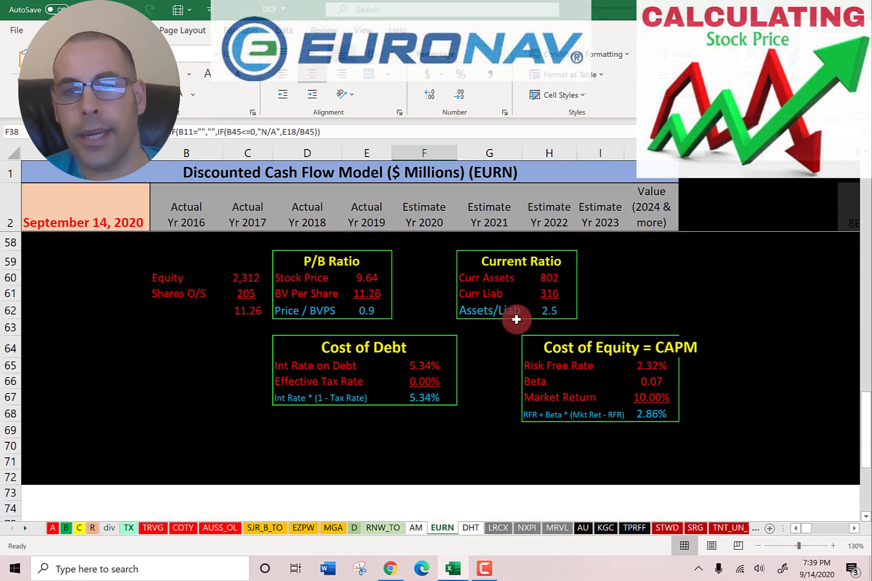
{"action": "scroll", "coordinate": [606, 320], "scroll_direction": "up", "scroll_amount": 3}
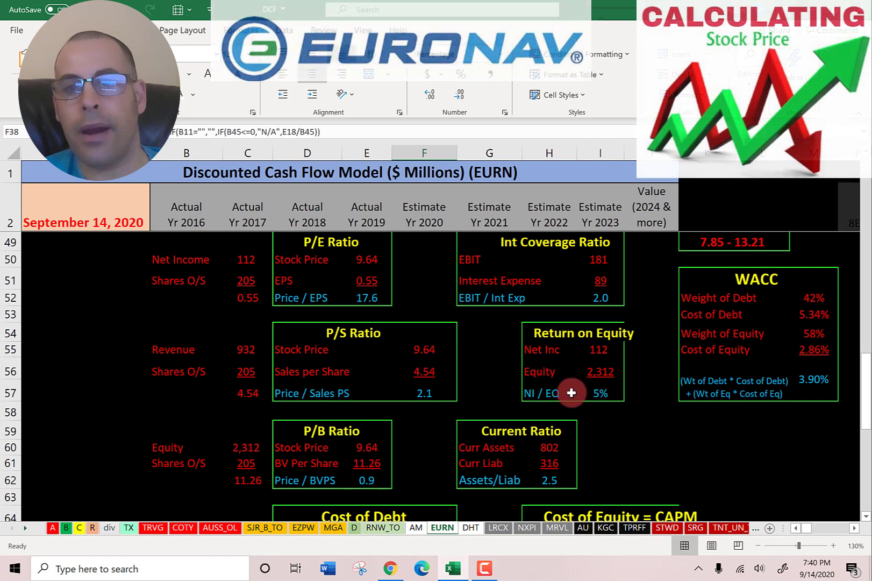
{"action": "scroll", "coordinate": [601, 380], "scroll_direction": "up", "scroll_amount": 1}
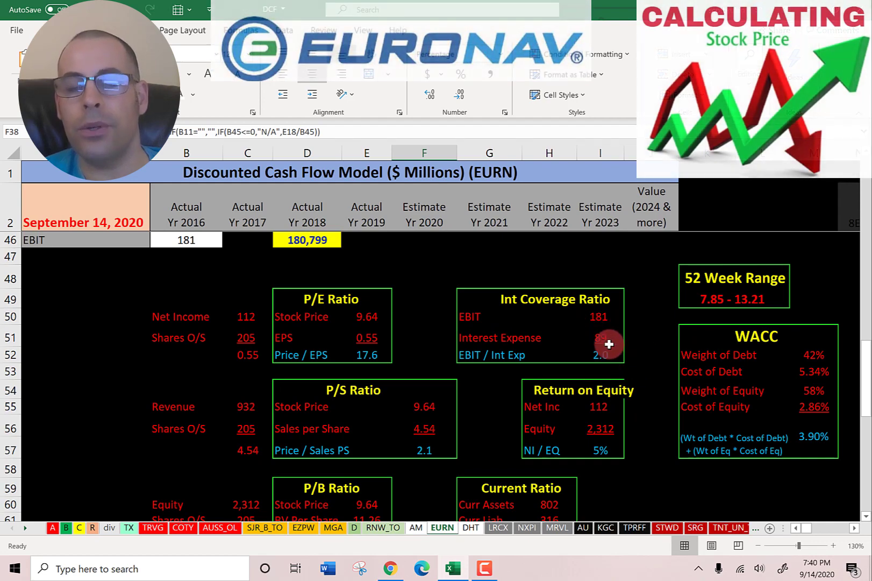
Step: Compare Euronav's ratios, debt, market cap and dividend yield with its competitors and the averages in the comparison tables
{"action": "scroll", "coordinate": [611, 336], "scroll_direction": "up", "scroll_amount": 8}
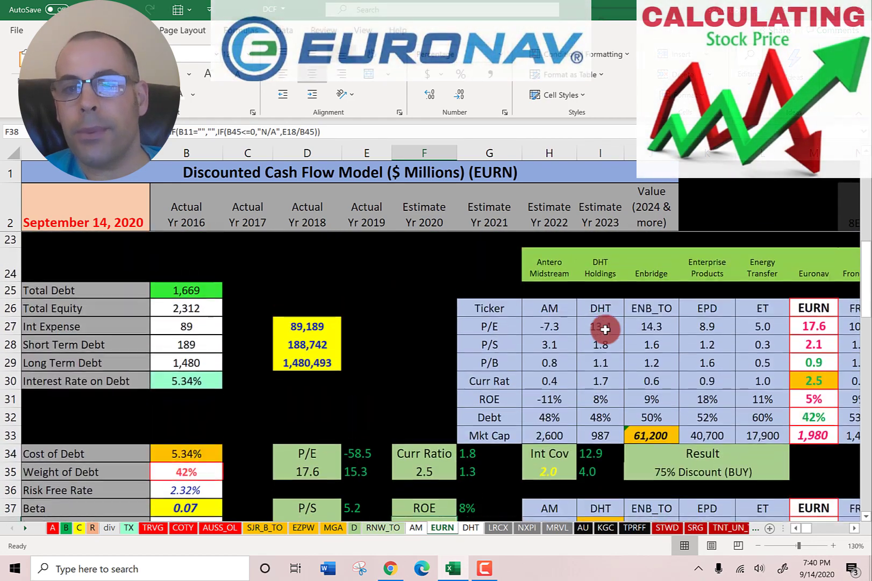
{"action": "left_click", "coordinate": [592, 324]}
{"action": "key", "text": "Right"}
{"action": "key", "text": "Right"}
{"action": "key", "text": "Right"}
{"action": "key", "text": "Right"}
{"action": "key", "text": "Right"}
{"action": "key", "text": "Right"}
{"action": "key", "text": "Right"}
{"action": "key", "text": "Right"}
{"action": "key", "text": "Right"}
{"action": "key", "text": "Right"}
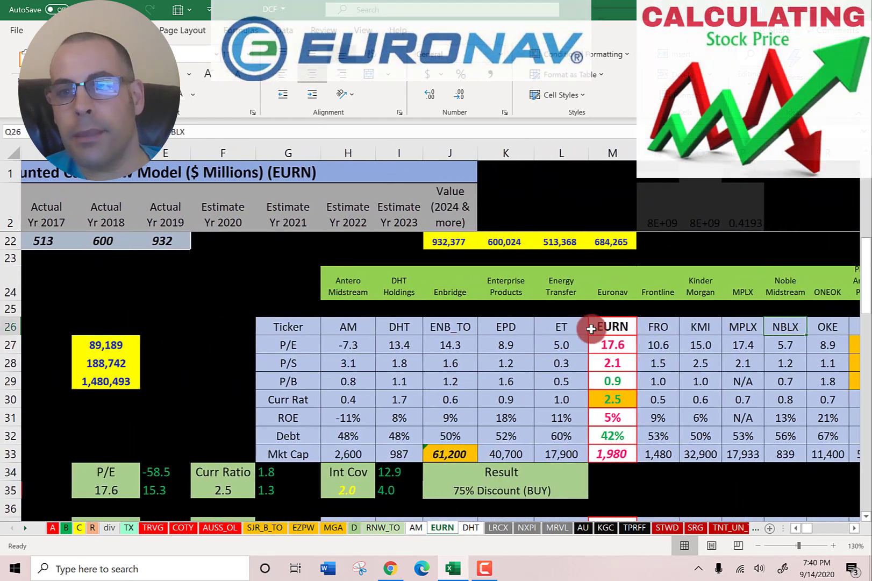
{"action": "key", "text": "Right"}
{"action": "key", "text": "Right"}
{"action": "key", "text": "Right"}
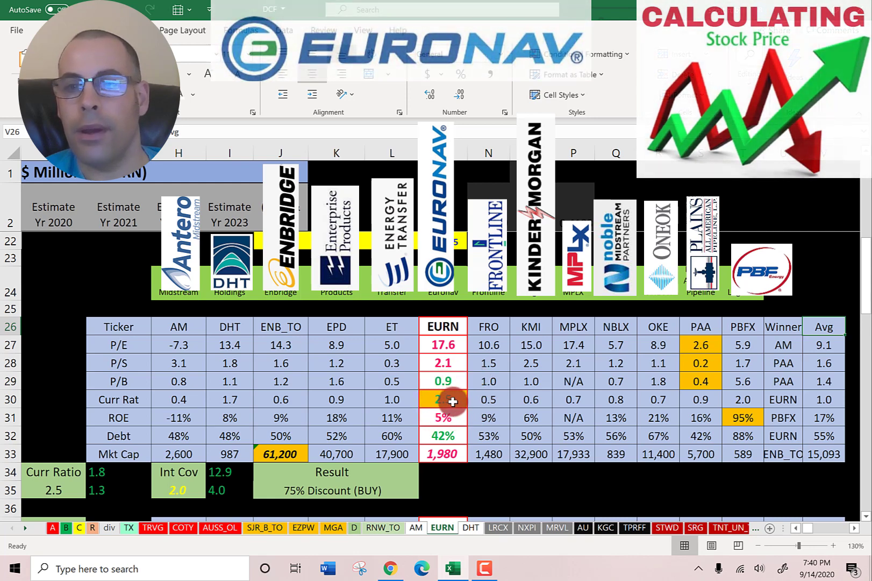
{"action": "left_click", "coordinate": [442, 422]}
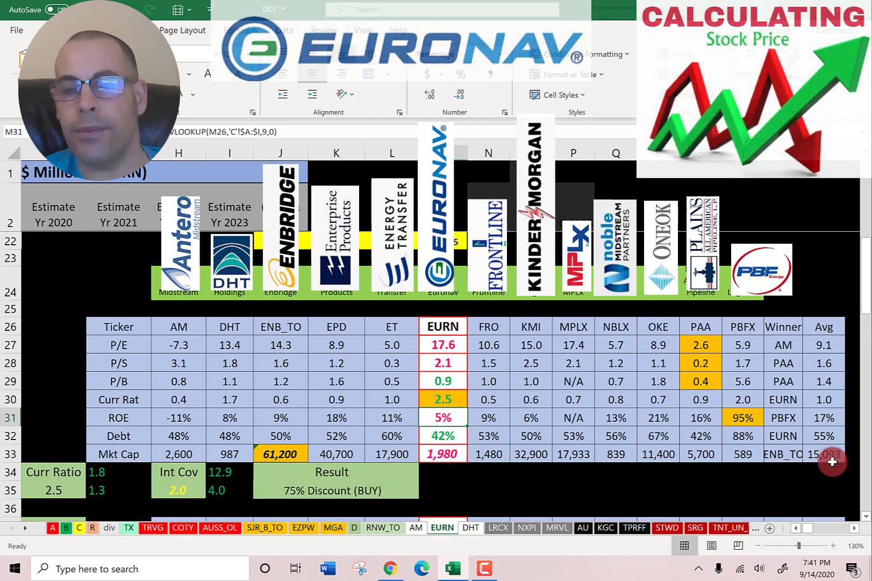
{"action": "scroll", "coordinate": [453, 408], "scroll_direction": "down", "scroll_amount": 2}
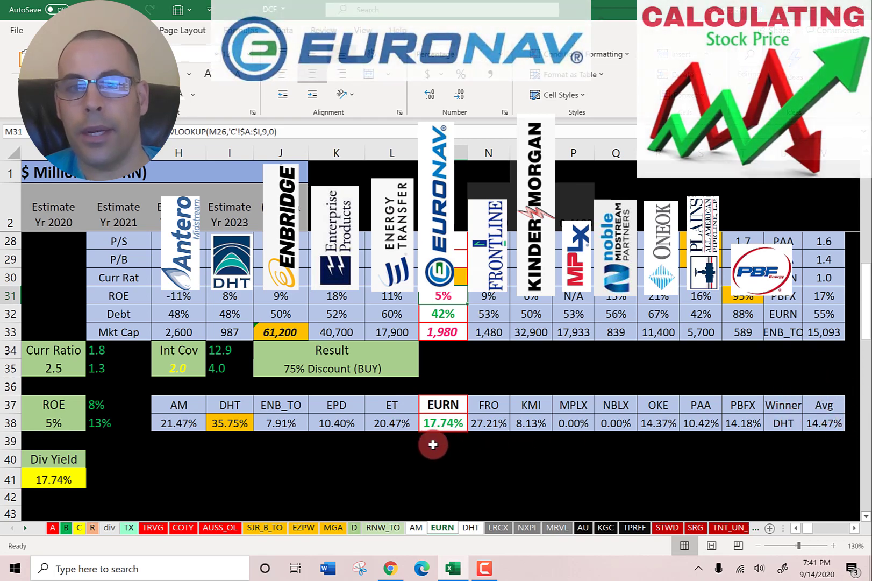
{"action": "scroll", "coordinate": [432, 444], "scroll_direction": "up", "scroll_amount": 1}
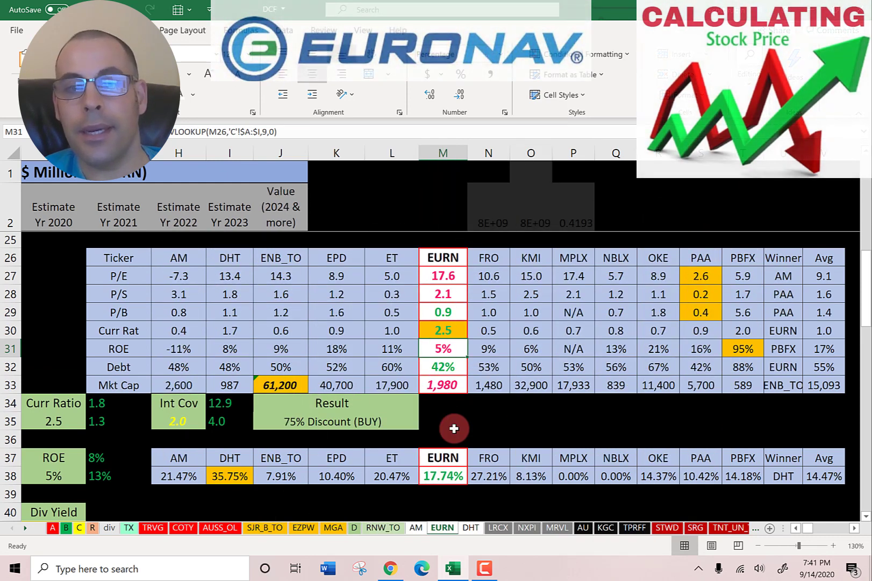
Step: Open the DHT sheet and look at DHT Holdings' market cap and actual stock price
{"action": "left_click", "coordinate": [468, 529]}
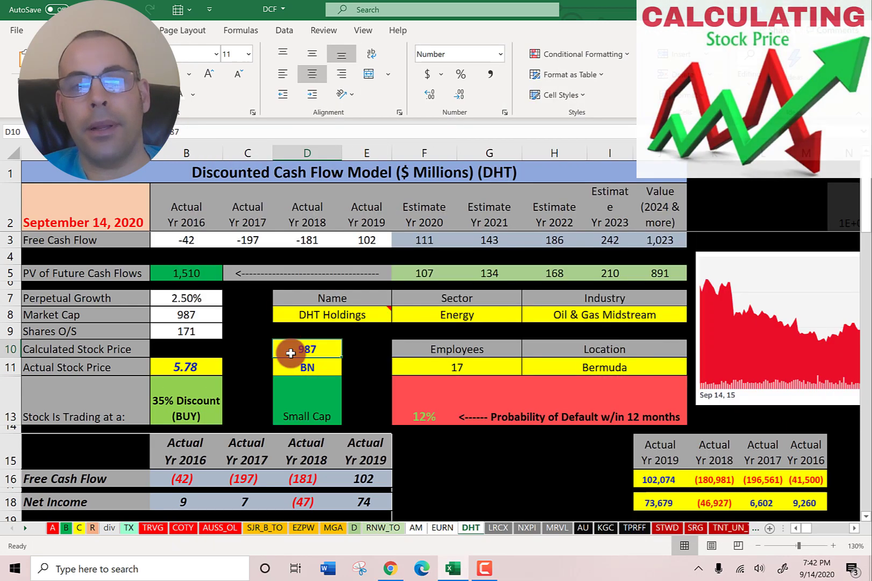
{"action": "left_click", "coordinate": [303, 351]}
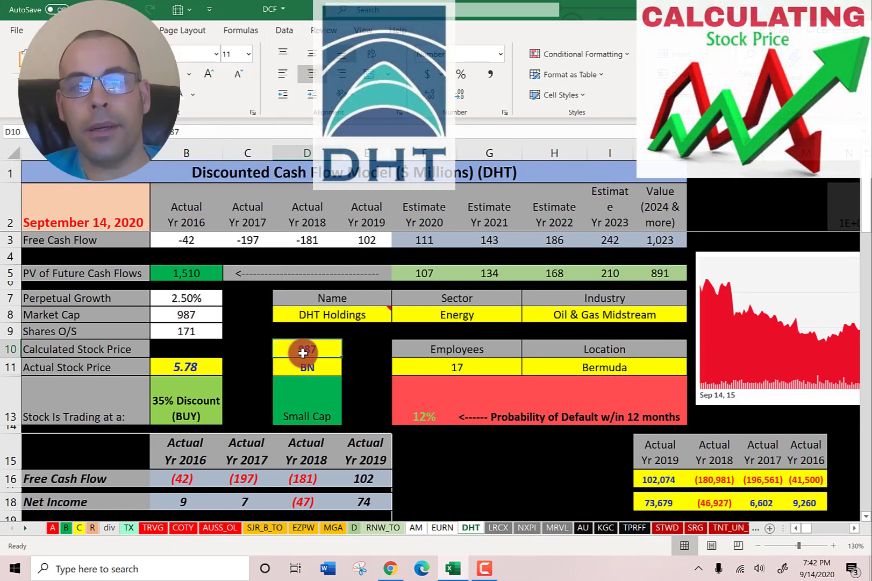
{"action": "left_click", "coordinate": [167, 365]}
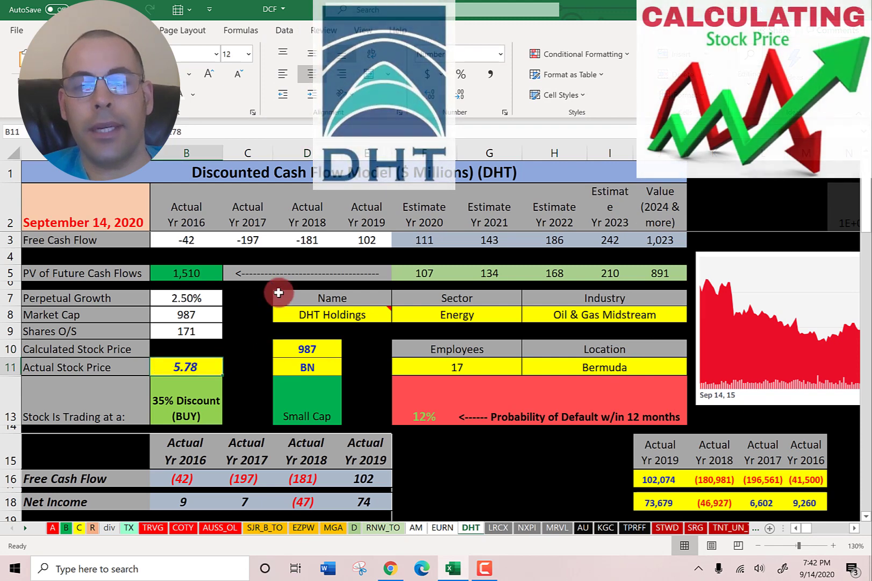
Step: Examine DHT's free cash flow, net income and revenue for the actual years 2016 to 2019
{"action": "scroll", "coordinate": [326, 247], "scroll_direction": "down", "scroll_amount": 4}
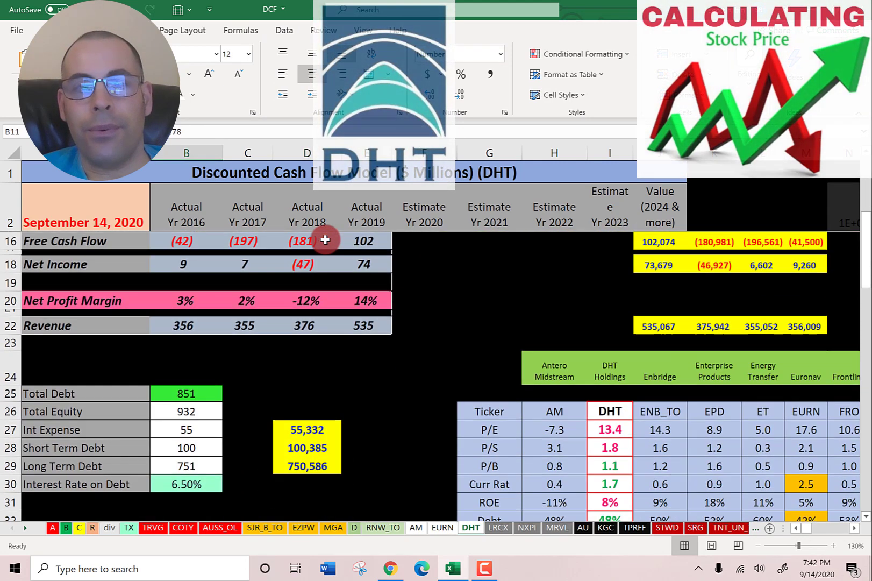
{"action": "scroll", "coordinate": [295, 247], "scroll_direction": "up", "scroll_amount": 1}
{"action": "left_click", "coordinate": [173, 334]}
{"action": "left_click", "coordinate": [249, 333]}
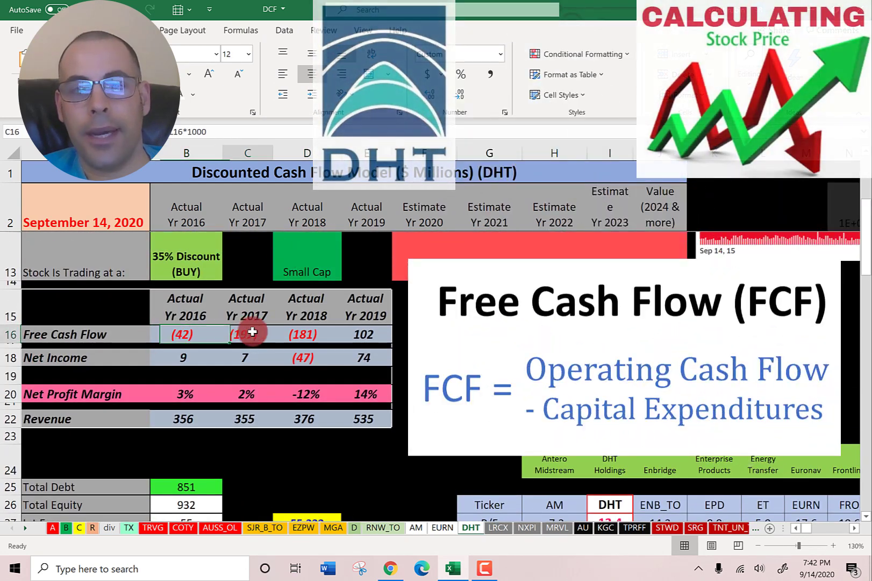
{"action": "left_click", "coordinate": [302, 332]}
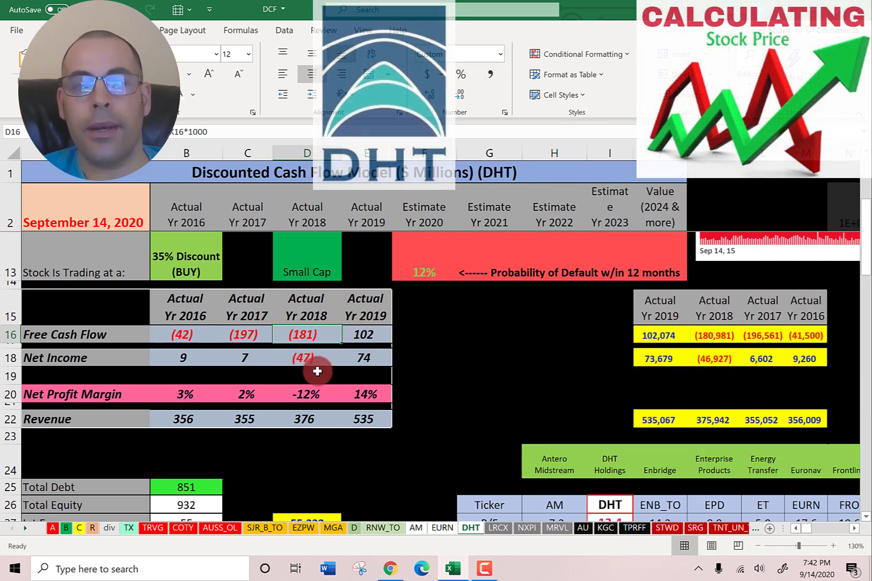
{"action": "left_click", "coordinate": [184, 359]}
{"action": "left_click", "coordinate": [263, 358]}
{"action": "left_click", "coordinate": [306, 358]}
{"action": "left_click", "coordinate": [351, 358]}
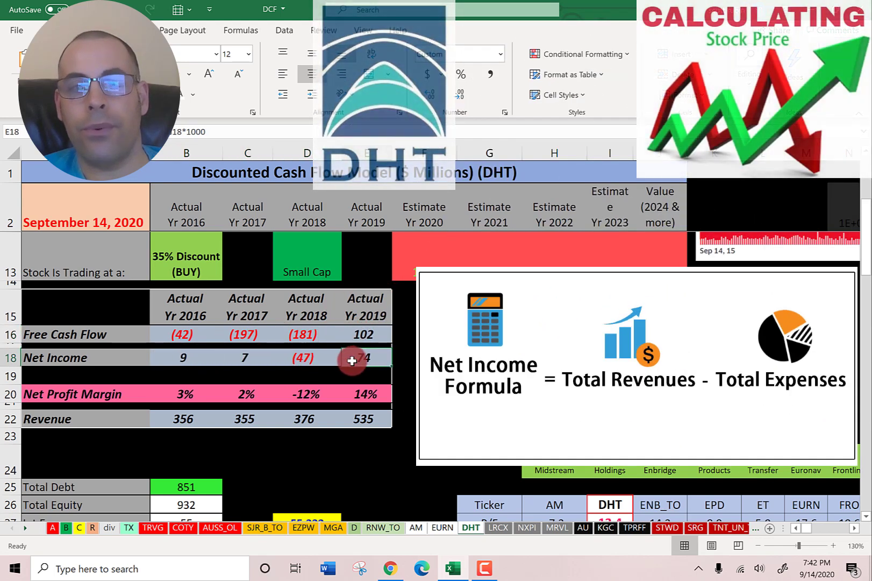
{"action": "left_click", "coordinate": [307, 418]}
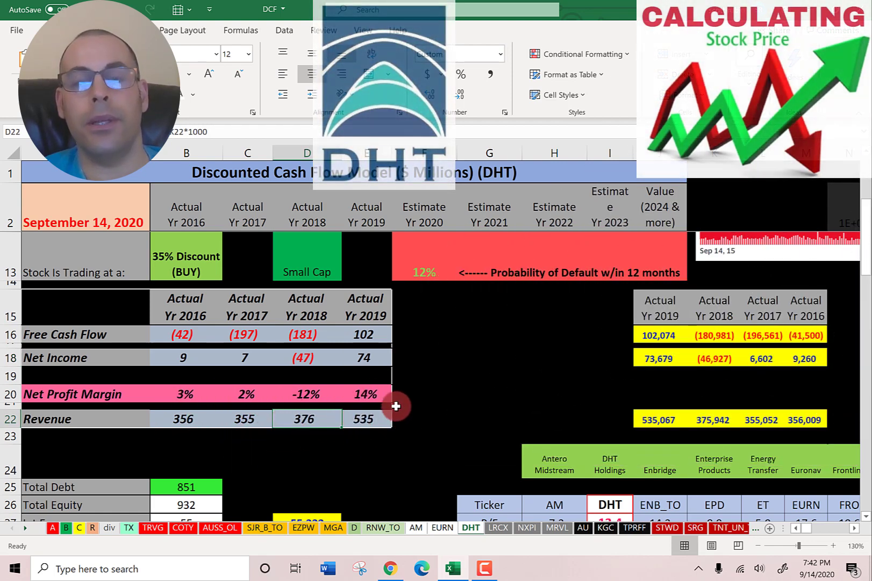
Step: Examine DHT's debt and equity figures and the cost of debt, cost of equity and WACC derived from them
{"action": "scroll", "coordinate": [354, 339], "scroll_direction": "down", "scroll_amount": 3}
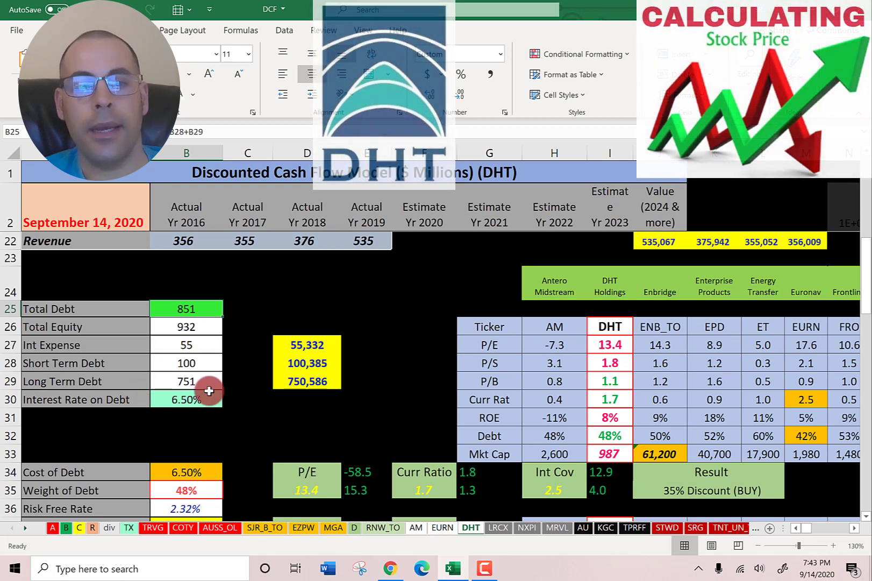
{"action": "scroll", "coordinate": [207, 390], "scroll_direction": "down", "scroll_amount": 2}
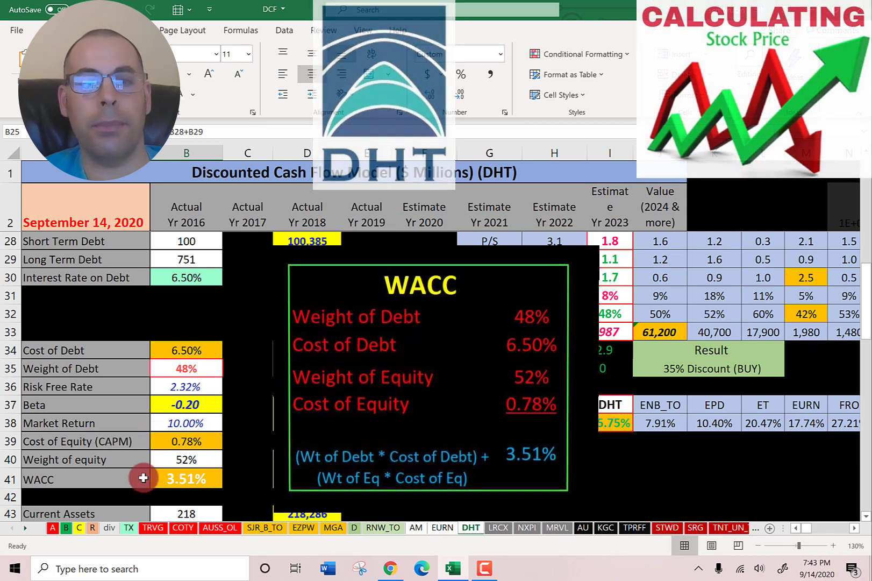
{"action": "left_click", "coordinate": [161, 441]}
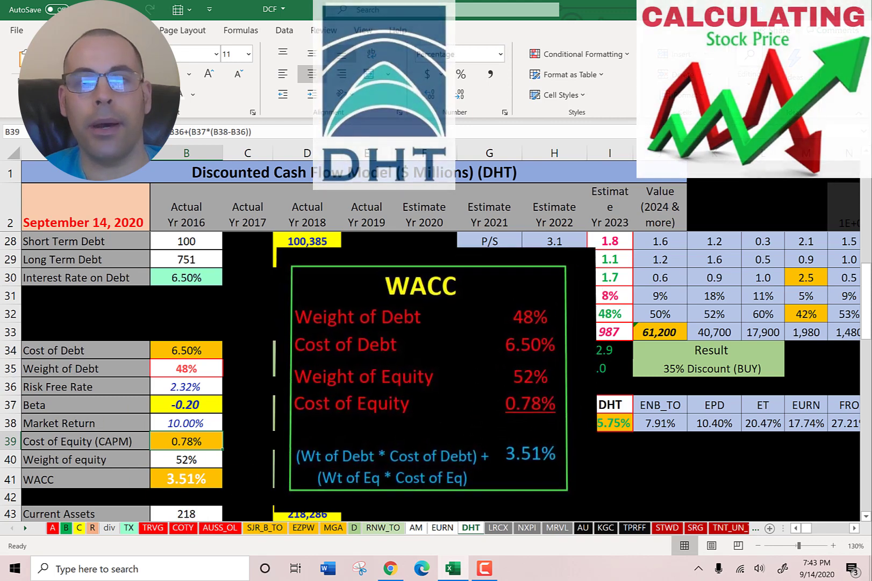
Step: Reveal DHT's calculated stock price at the start of the sheet, and switch to Chrome to compare it with the DHT fair value estimate
{"action": "scroll", "coordinate": [387, 306], "scroll_direction": "up", "scroll_amount": 8}
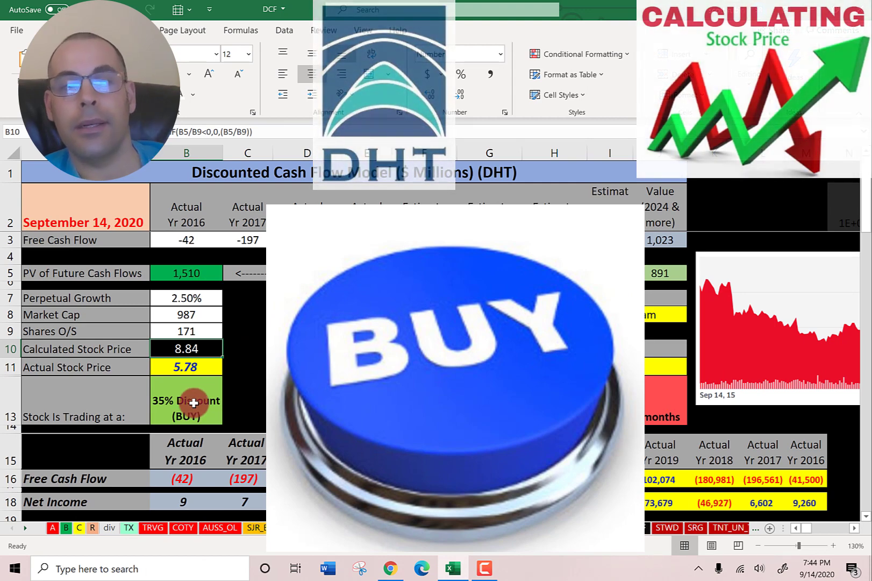
{"action": "key", "text": "alt+Tab"}
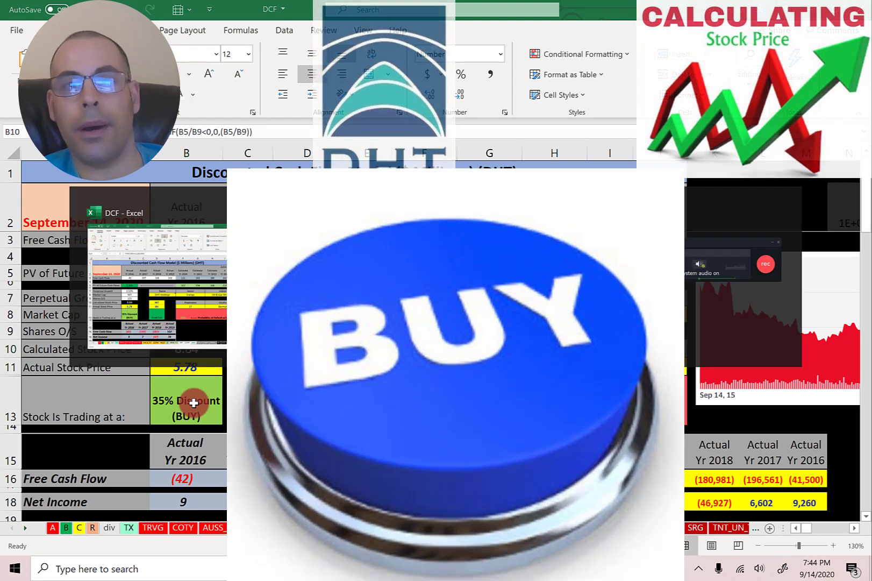
{"action": "key", "text": "ctrl+w"}
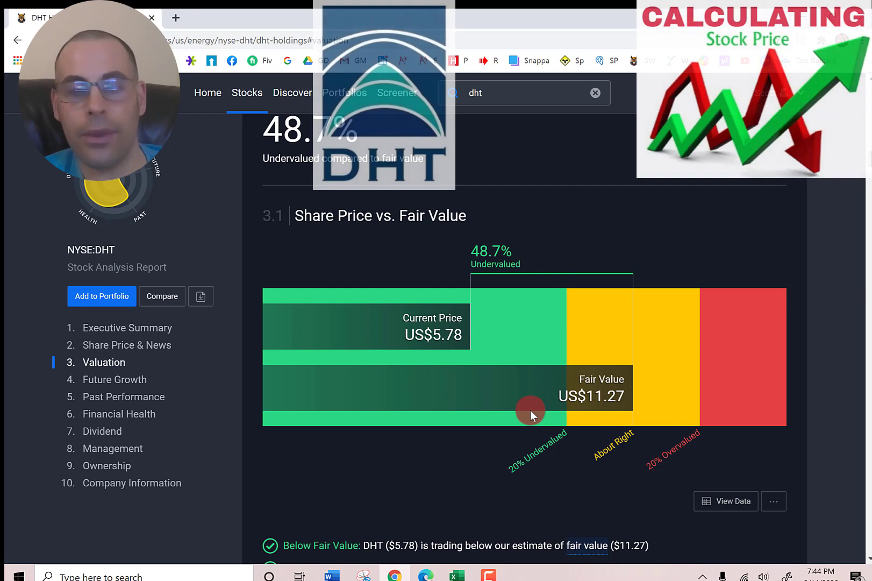
Step: Return to the Excel workbook, move DHT's stock price chart picture over the company details to view it in full, and delete it
{"action": "key", "text": "alt+Tab"}
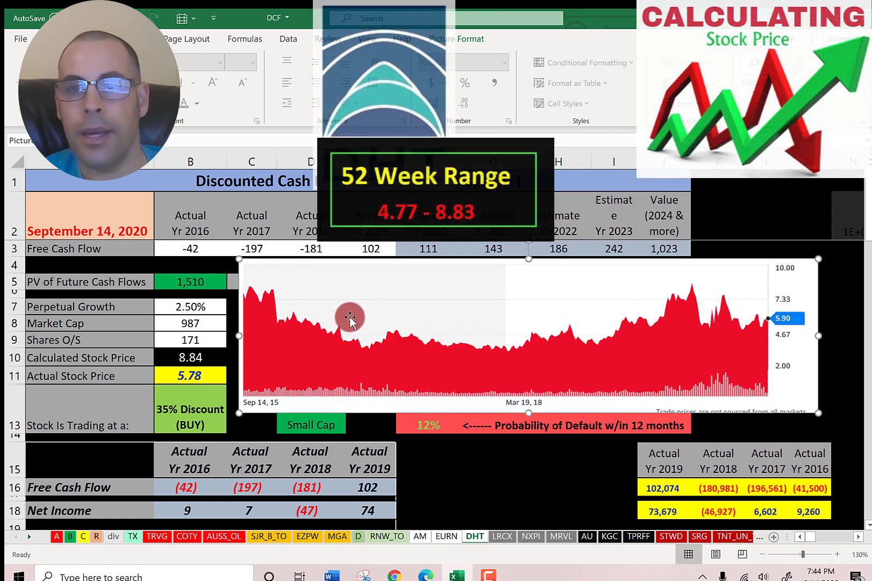
{"action": "mouse_move", "coordinate": [351, 317]}
{"action": "key", "text": "Escape"}
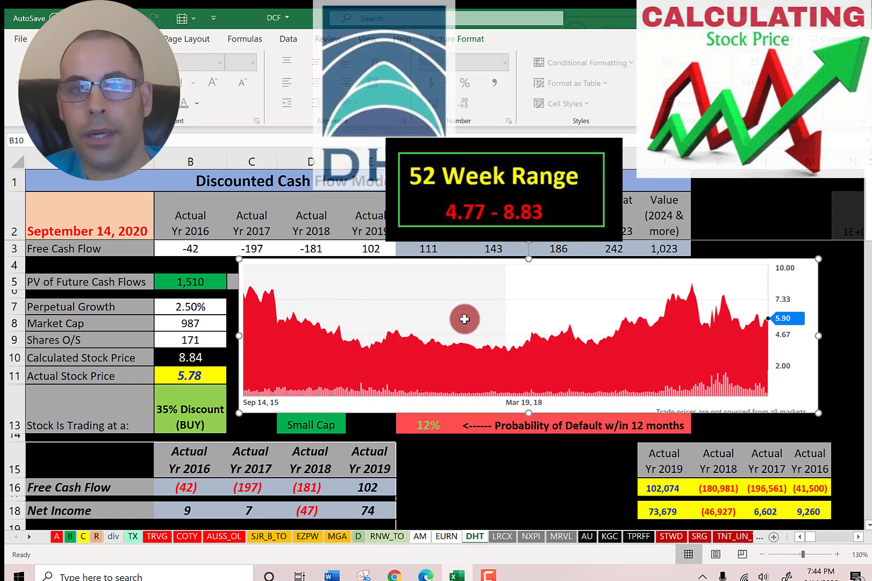
Step: Examine DHT's P/E, P/S and P/B ratios and their worked calculations further down the sheet
{"action": "scroll", "coordinate": [457, 310], "scroll_direction": "down", "scroll_amount": 3}
{"action": "scroll", "coordinate": [457, 310], "scroll_direction": "down", "scroll_amount": 6}
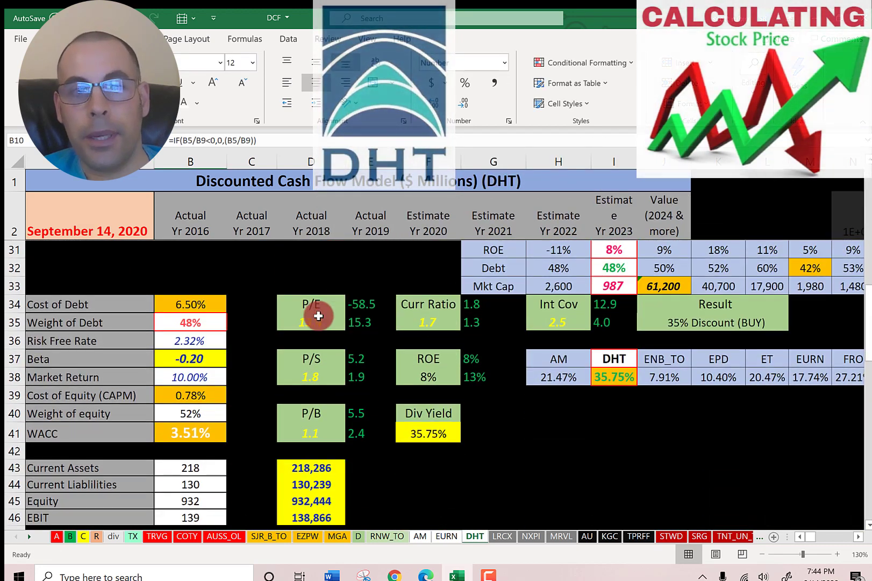
{"action": "left_click", "coordinate": [311, 322]}
{"action": "left_click", "coordinate": [316, 376]}
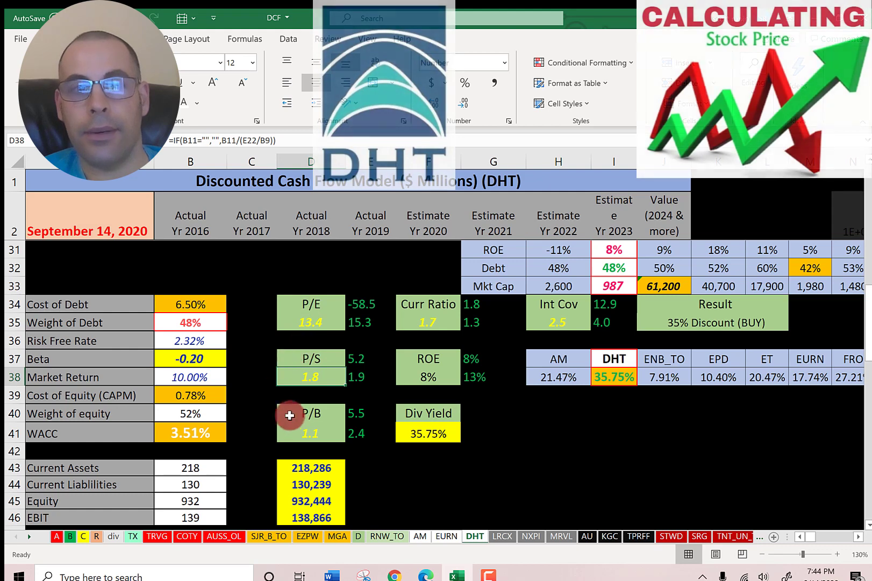
{"action": "left_click", "coordinate": [314, 425]}
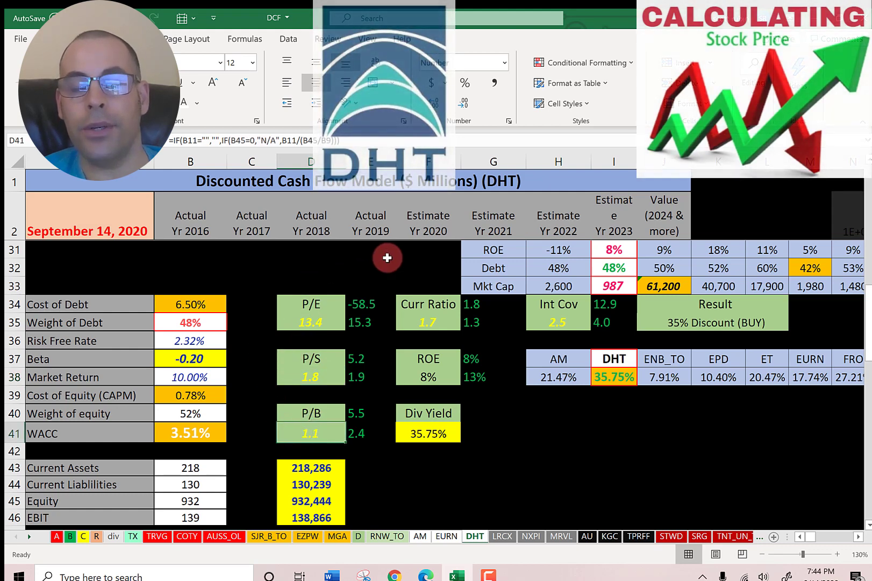
{"action": "scroll", "coordinate": [313, 358], "scroll_direction": "down", "scroll_amount": 1}
{"action": "scroll", "coordinate": [313, 359], "scroll_direction": "down", "scroll_amount": 5}
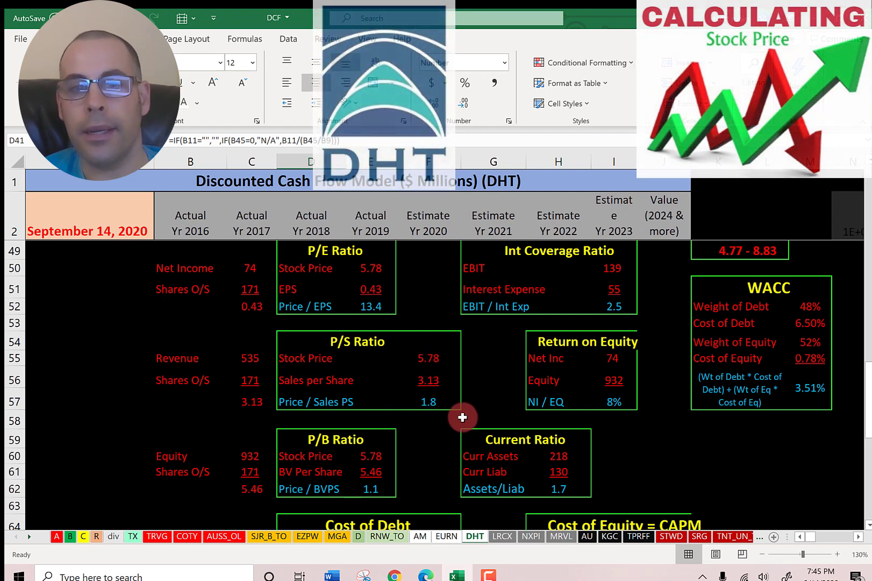
{"action": "scroll", "coordinate": [360, 371], "scroll_direction": "down", "scroll_amount": 2}
{"action": "left_click", "coordinate": [344, 344]}
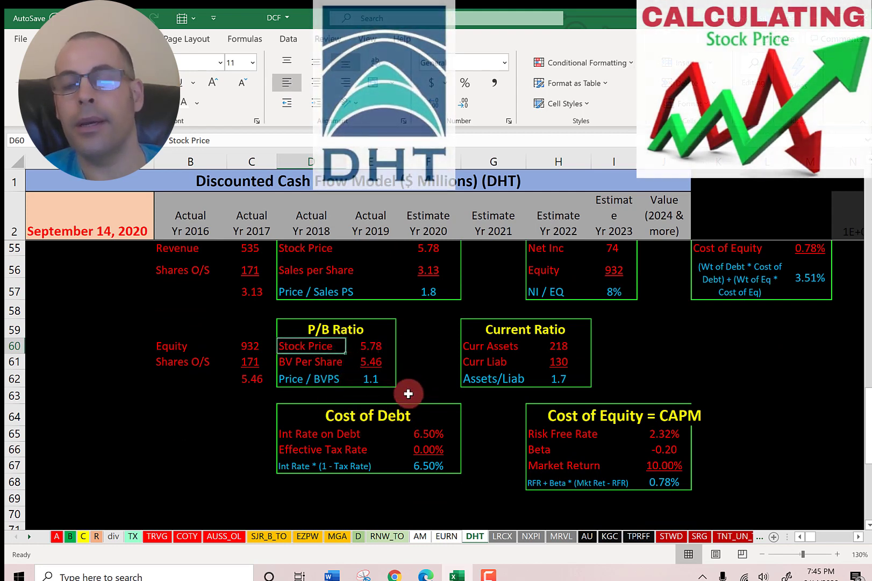
Step: Examine DHT's current ratio and interest coverage together with their worked calculations
{"action": "scroll", "coordinate": [514, 400], "scroll_direction": "up", "scroll_amount": 8}
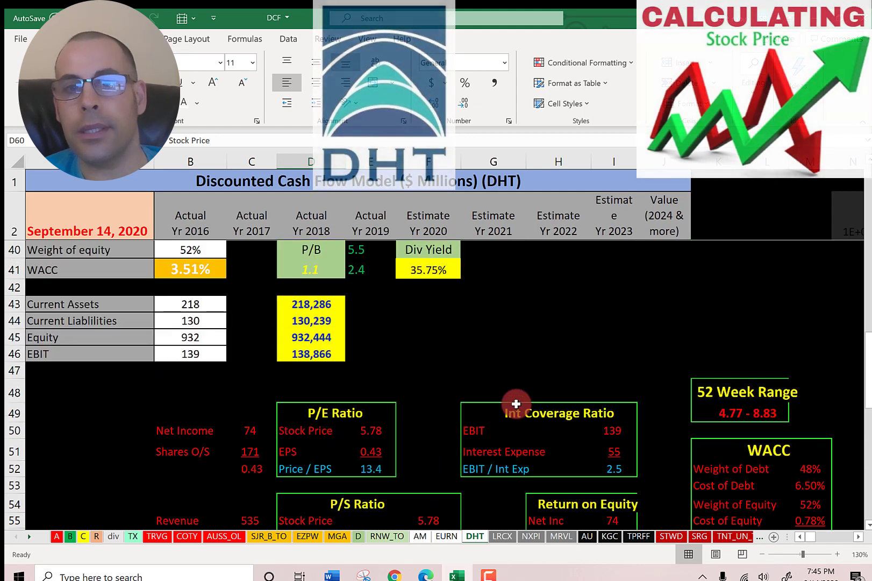
{"action": "left_click", "coordinate": [558, 322]}
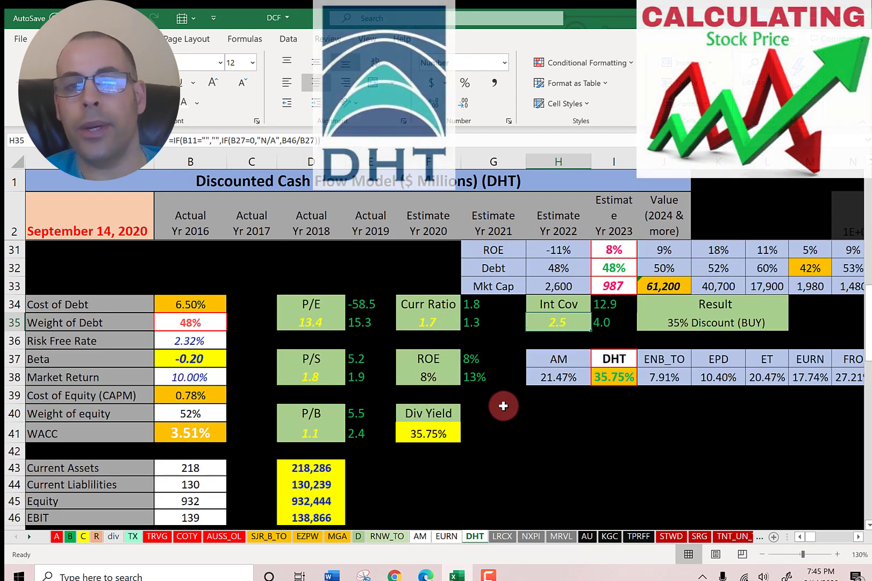
{"action": "scroll", "coordinate": [504, 398], "scroll_direction": "down", "scroll_amount": 8}
{"action": "left_click", "coordinate": [542, 349]}
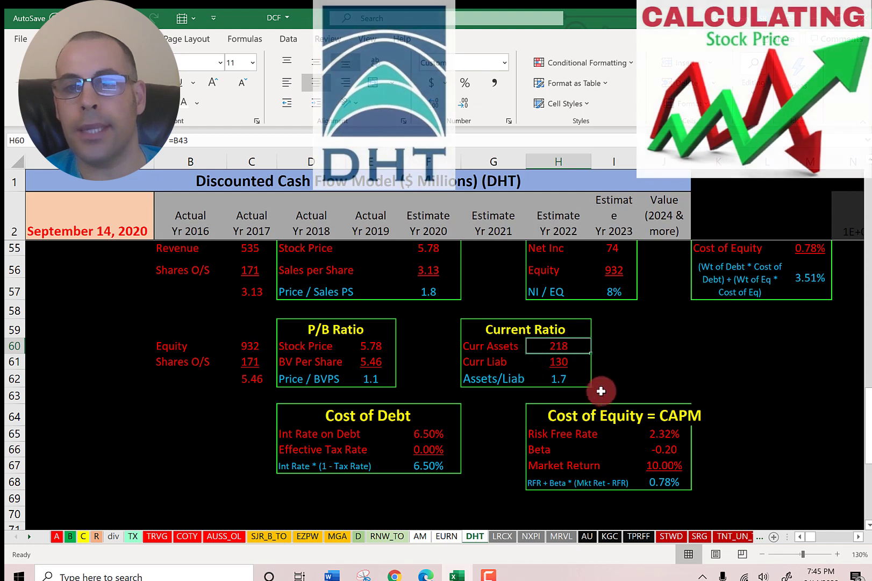
{"action": "scroll", "coordinate": [639, 397], "scroll_direction": "up", "scroll_amount": 2}
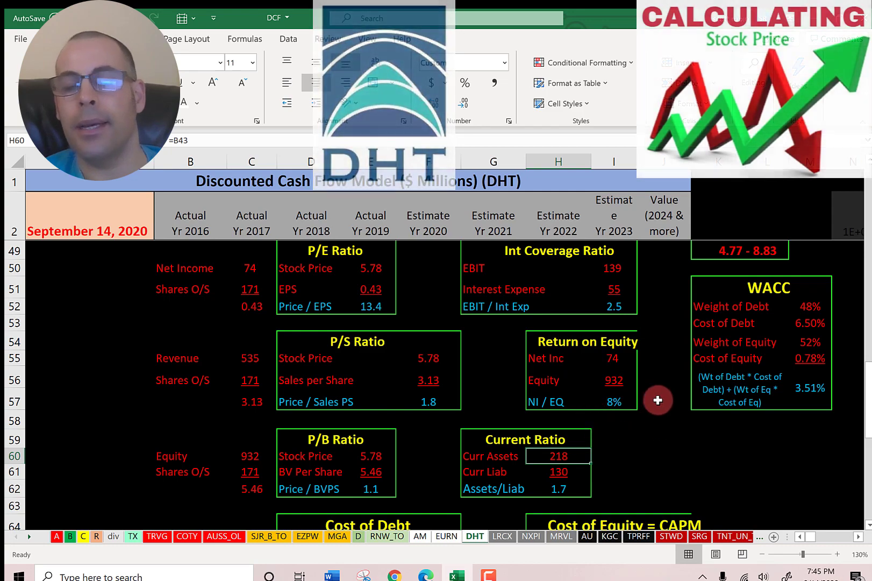
{"action": "scroll", "coordinate": [617, 396], "scroll_direction": "up", "scroll_amount": 2}
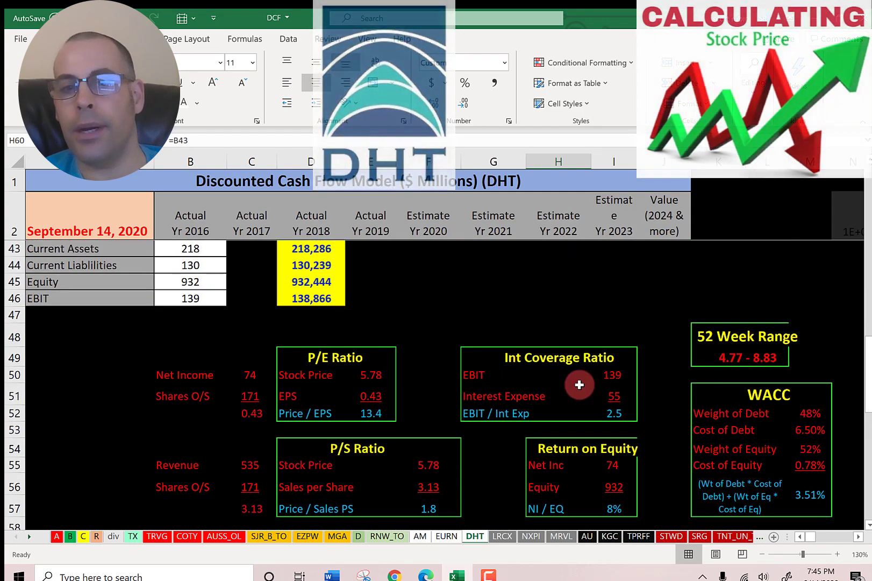